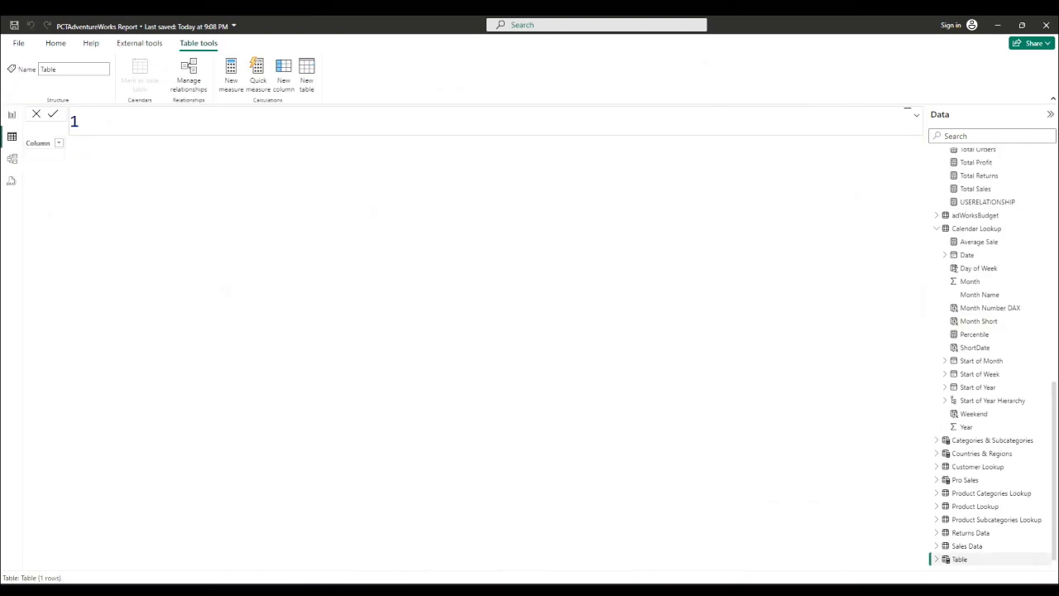
Step: Name the new calculated table "Gender & Occupation" and start a second line in its formula after the equals sign
text(Gender & Occupa)
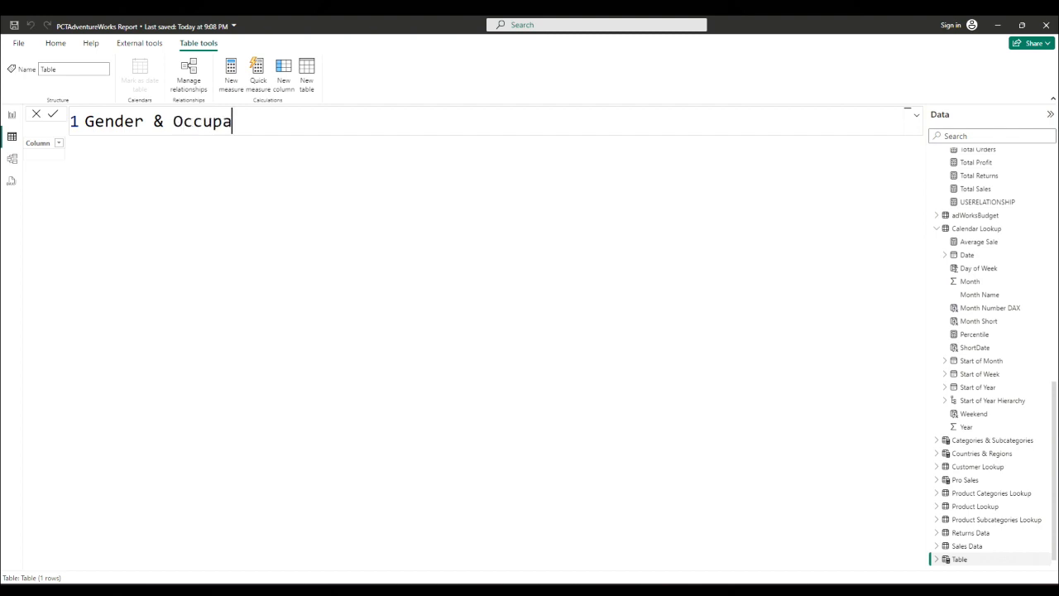
text(tion =)
key(shift+Return)
key(Tab)
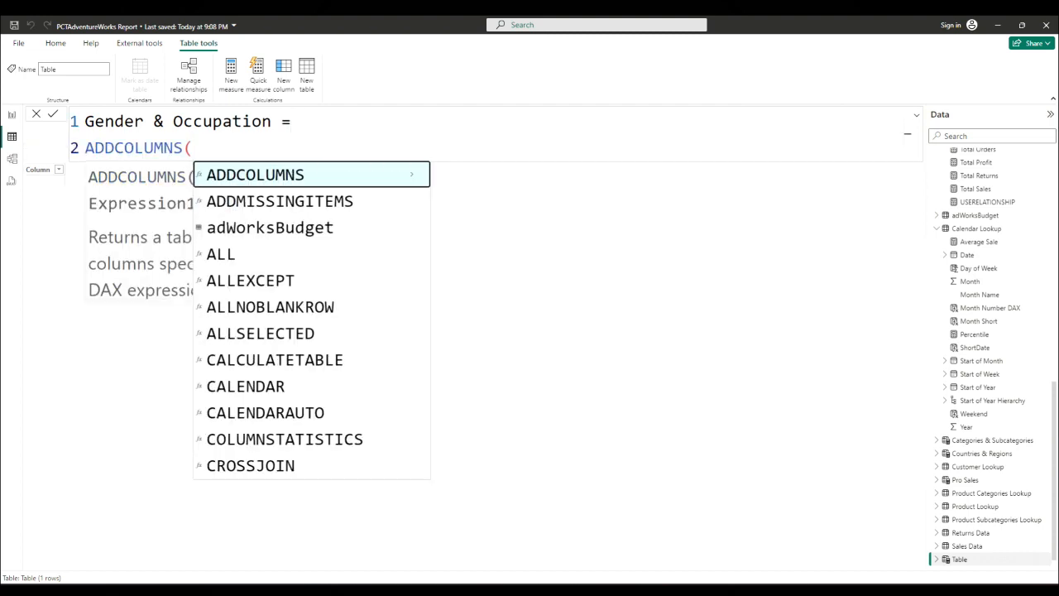
key(BackSpace)
key(BackSpace)
key(BackSpace)
key(BackSpace)
key(BackSpace)
key(BackSpace)
key(BackSpace)
key(BackSpace)
key(BackSpace)
key(BackSpace)
key(BackSpace)
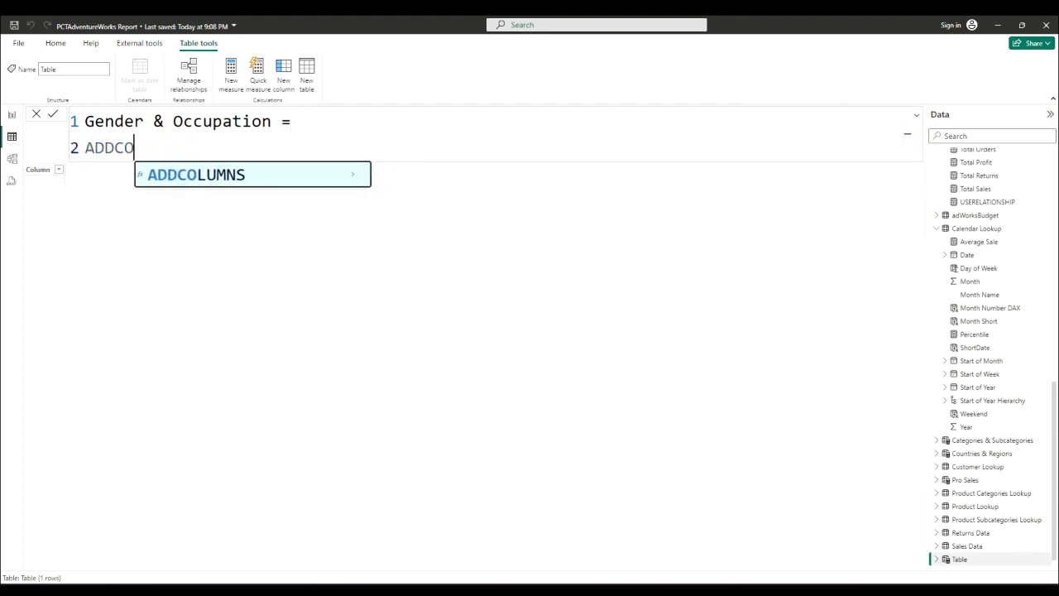
key(Escape)
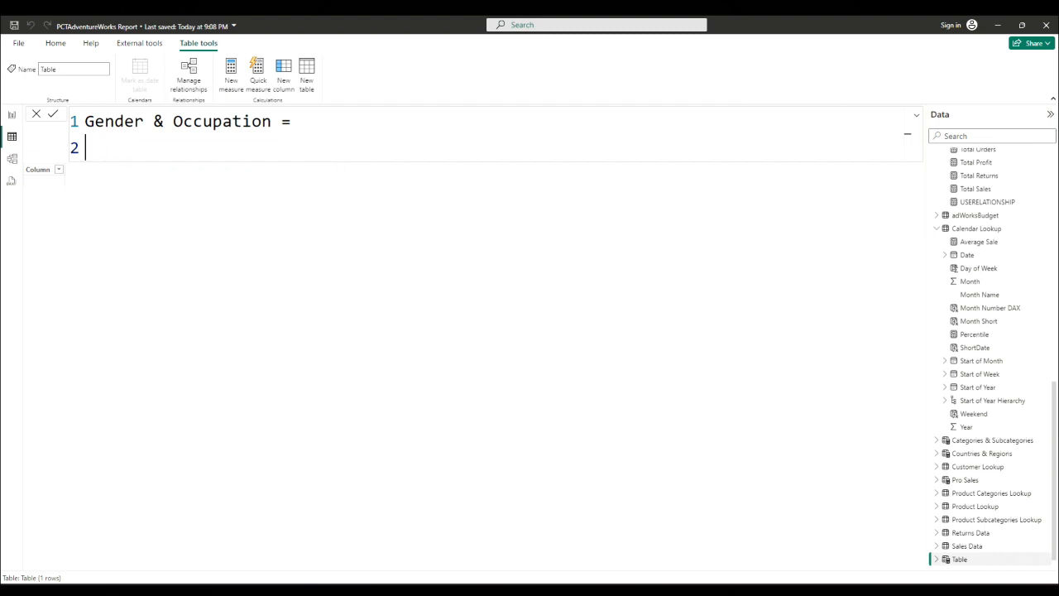
Step: Indent the second formula line and begin a SUMMARIZECOLUMNS function there
key(Tab)
key(Tab)
key(Tab)
key(Tab)
key(Tab)
text(summ)
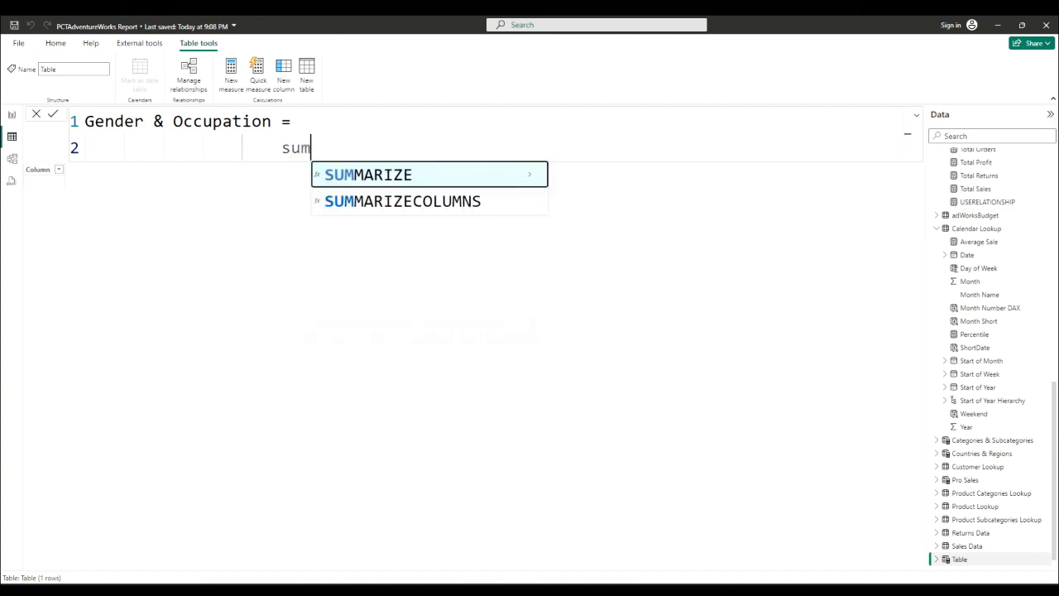
key(Down)
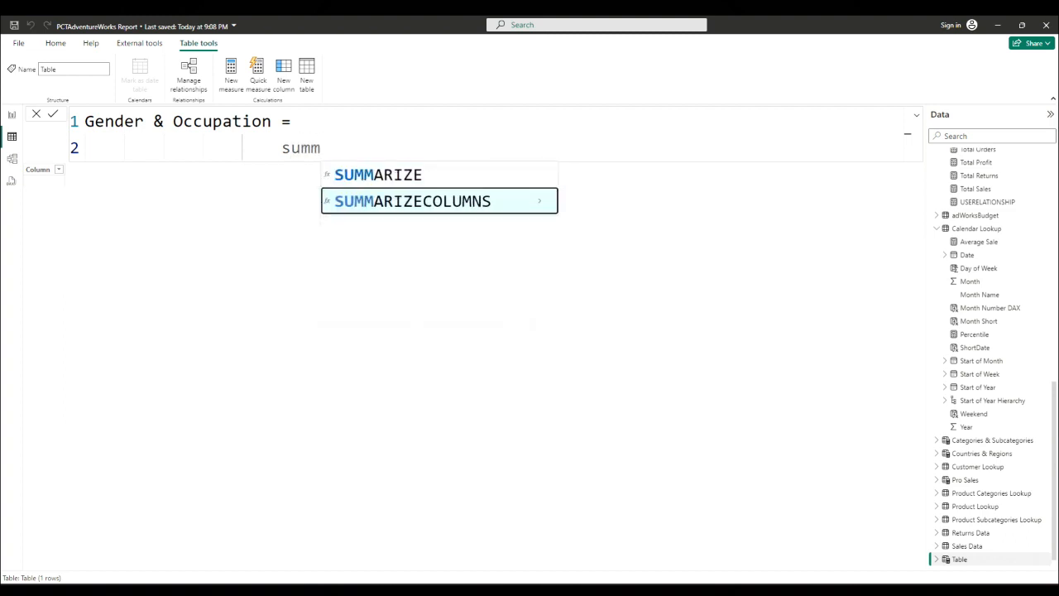
key(Tab)
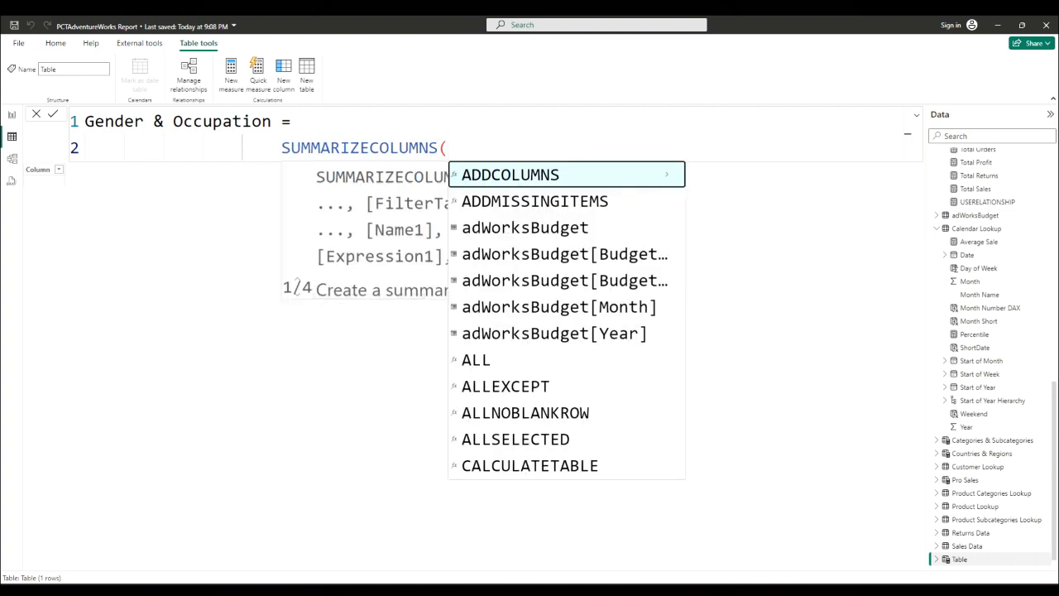
key(Escape)
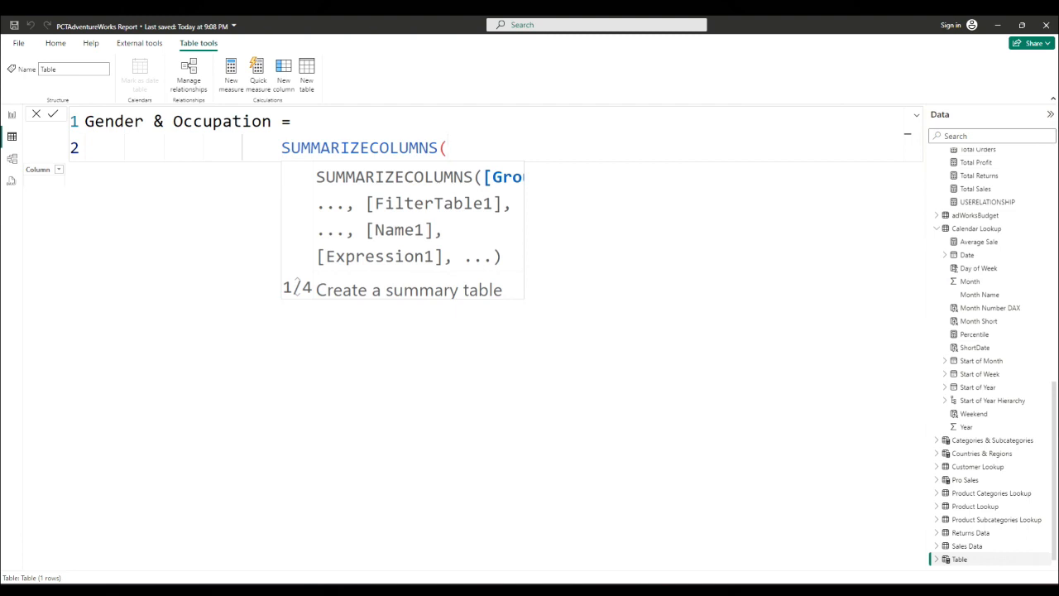
Step: Add 'Customer Lookup'[Full Name] as the group-by column on its own line, followed by a comma
text(ful)
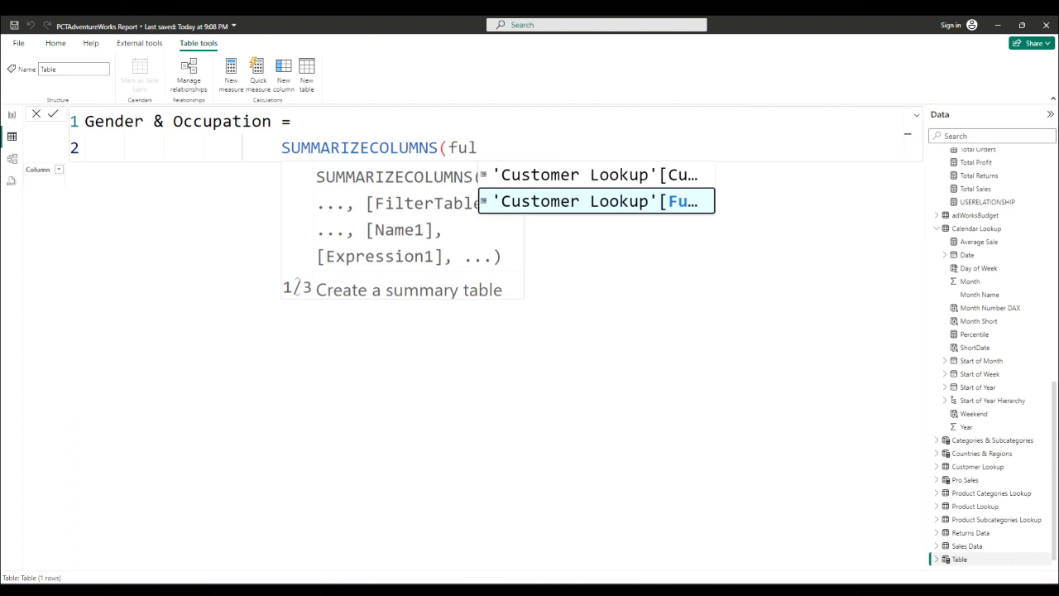
key(Tab)
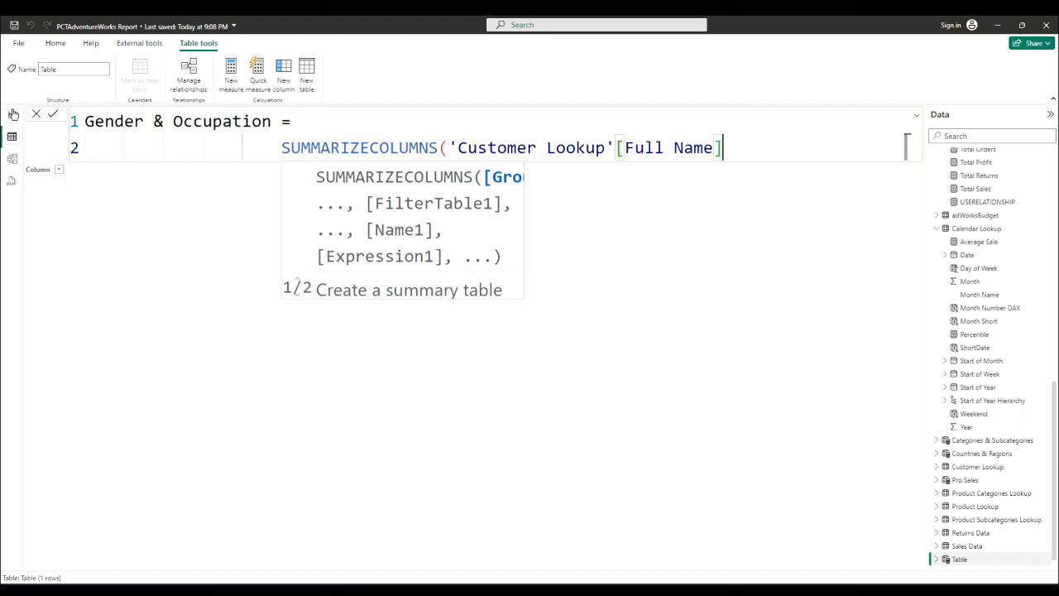
click(446, 147)
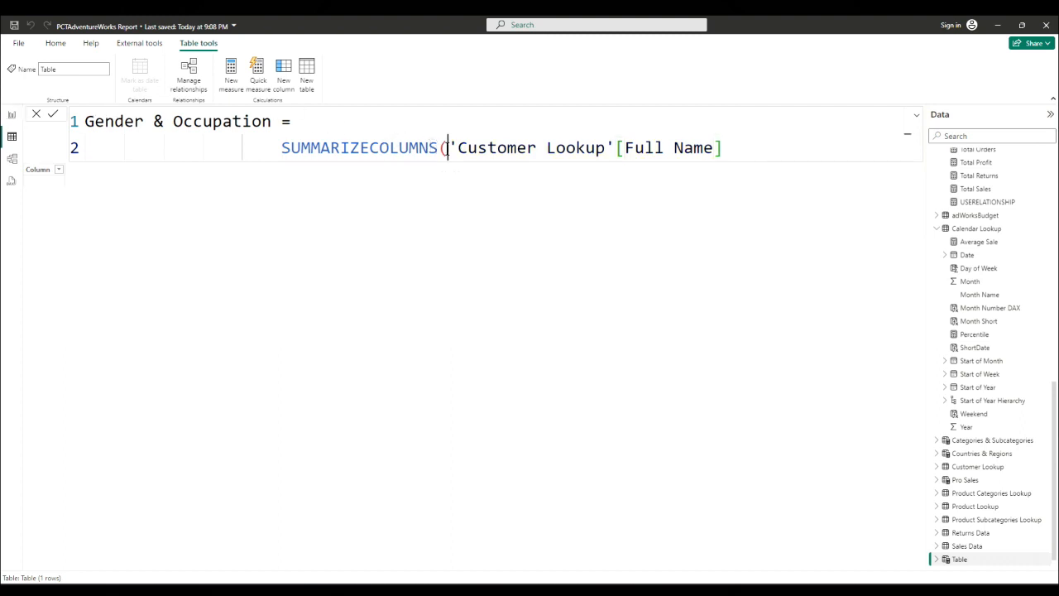
key(shift+Return)
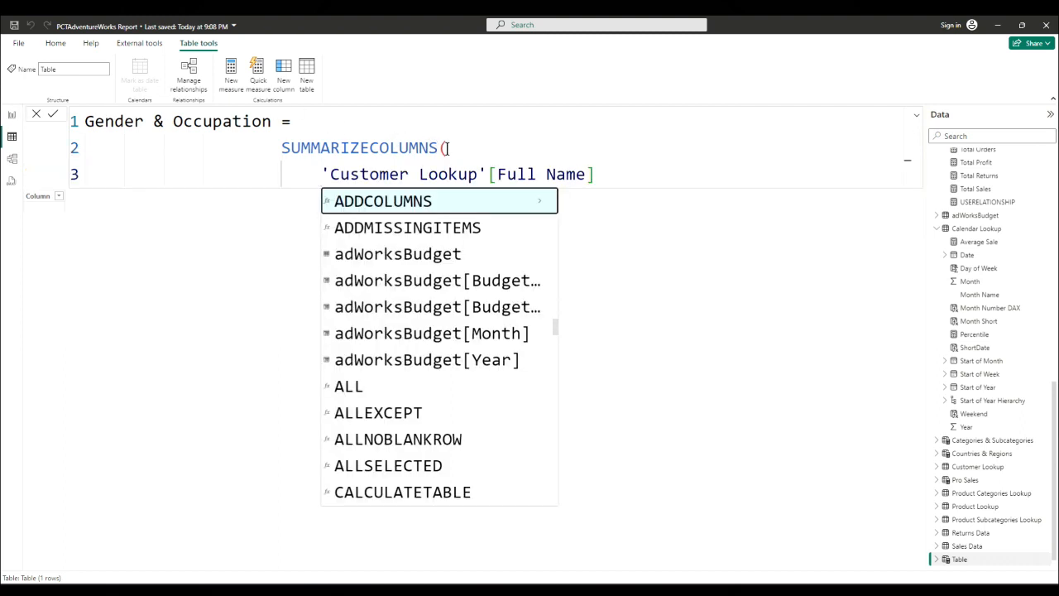
click(598, 176)
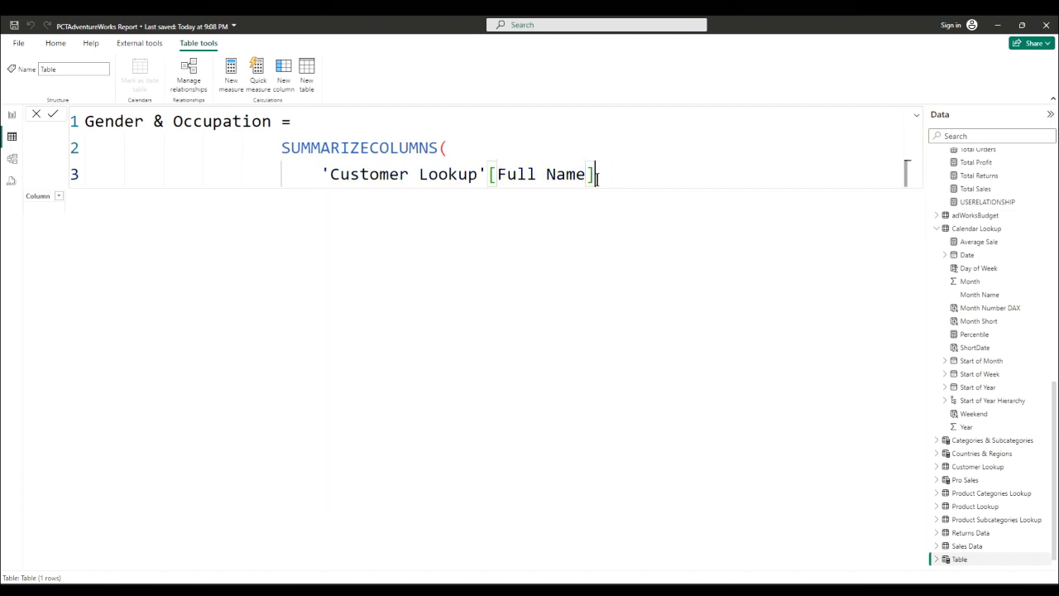
text(,)
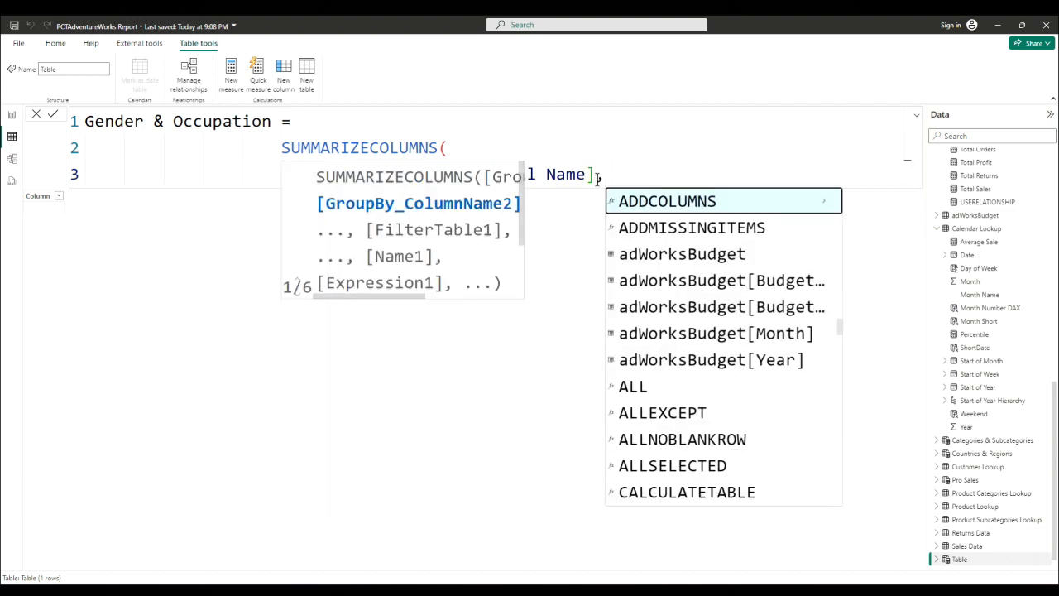
Step: Add the output column name "Gender Occupation" followed by a comma on a new line of the SUMMARIZECOLUMNS function
key(shift+Return)
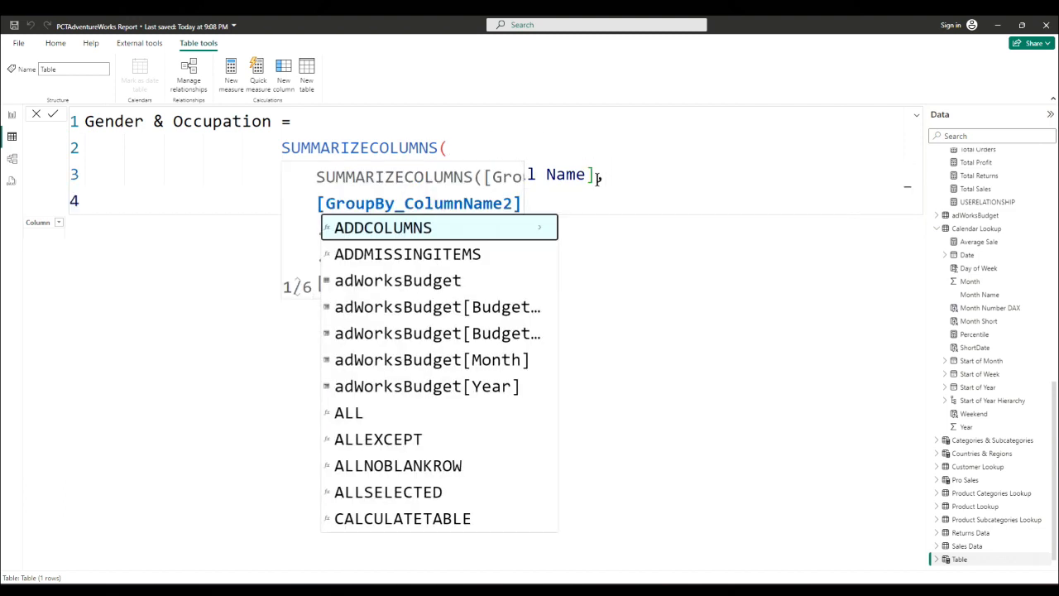
key(Escape)
key(Escape)
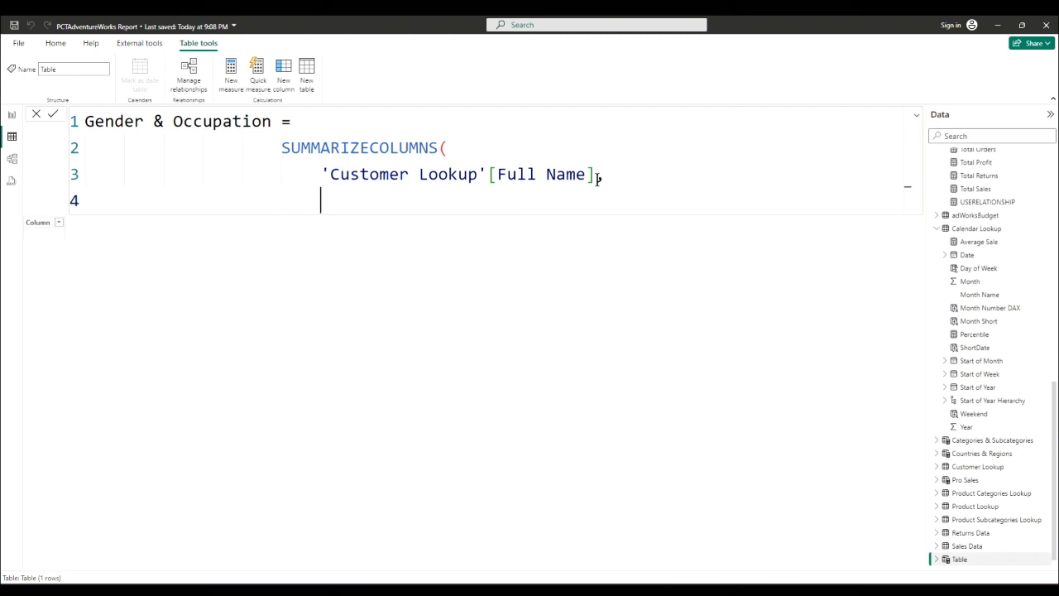
text("Gender )
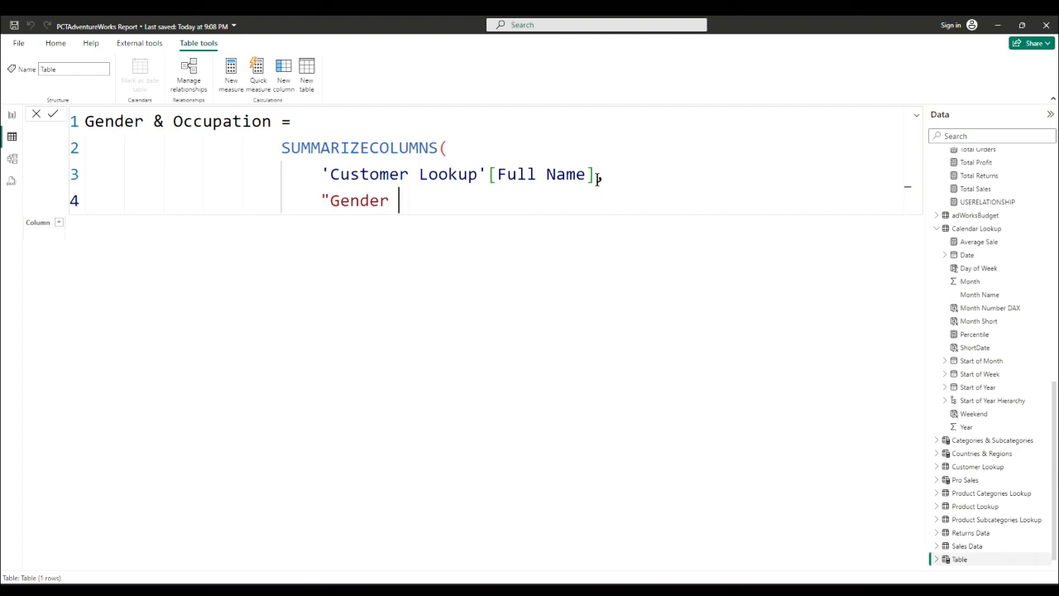
text(Occupatioon")
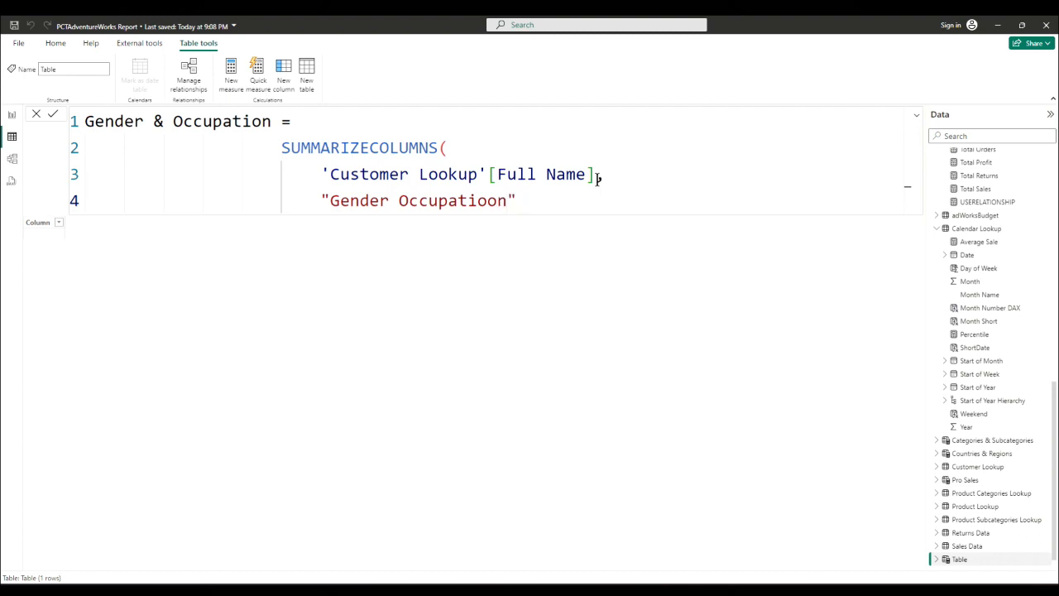
text(<)
key(BackSpace)
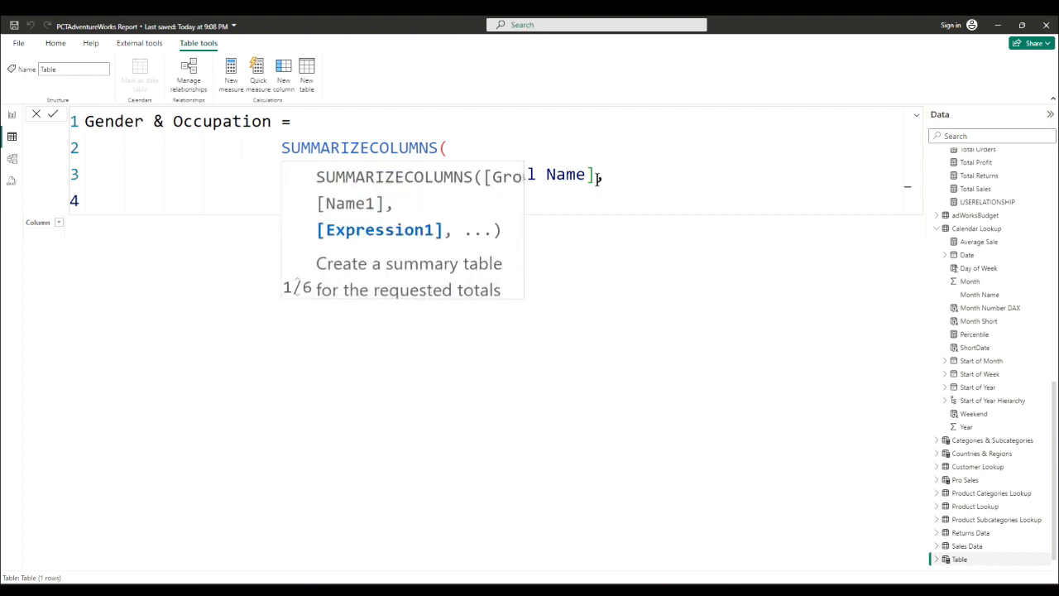
key(Escape)
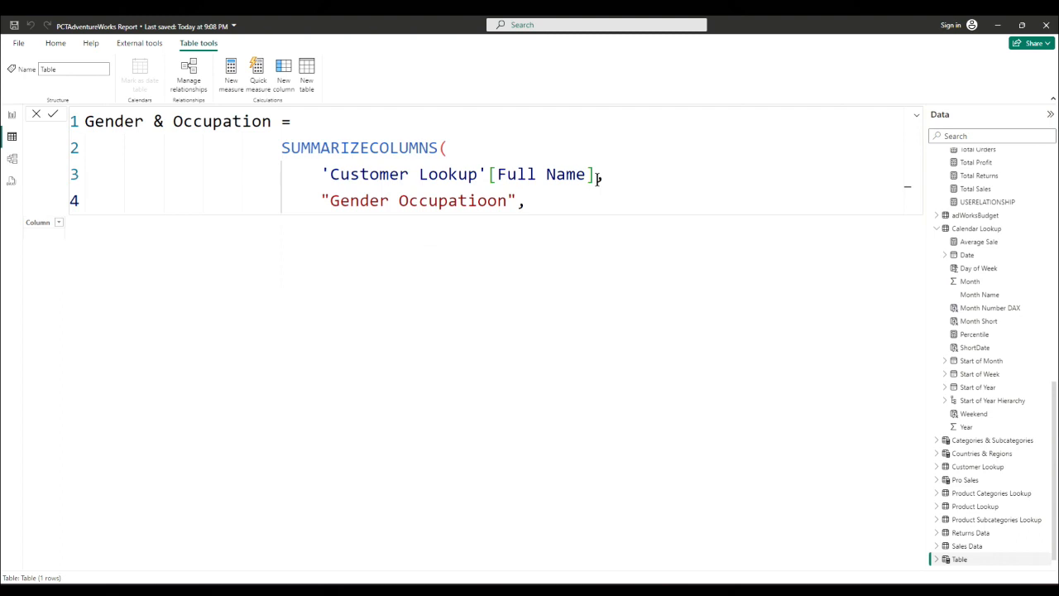
click(497, 201)
key(BackSpace)
click(524, 200)
Step: Begin a CONCATENATEX function on a new line with 'Customer Lookup' as its table argument on the line below
key(shift+Return)
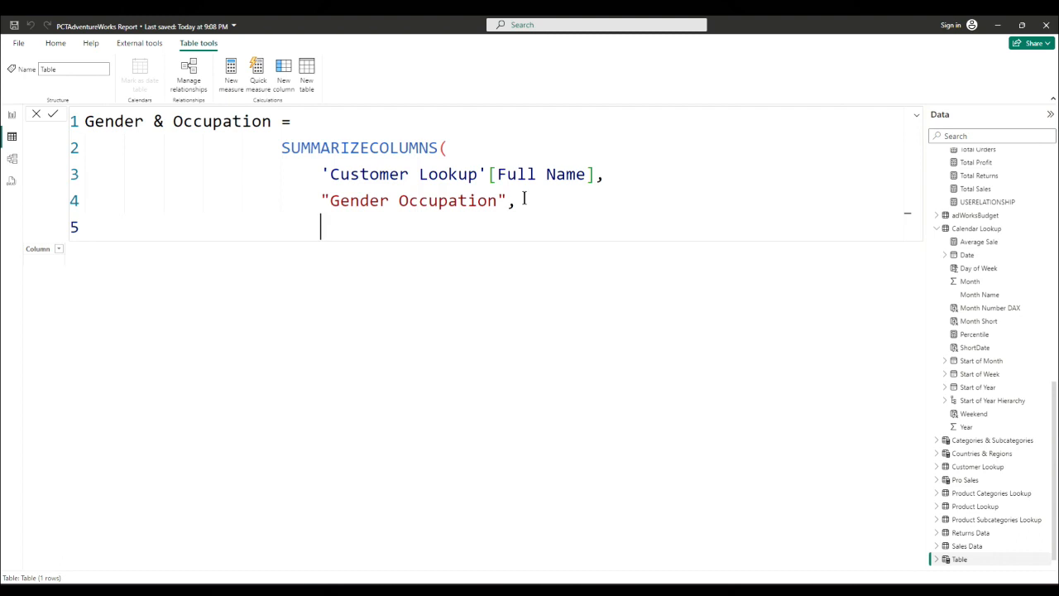
text(con)
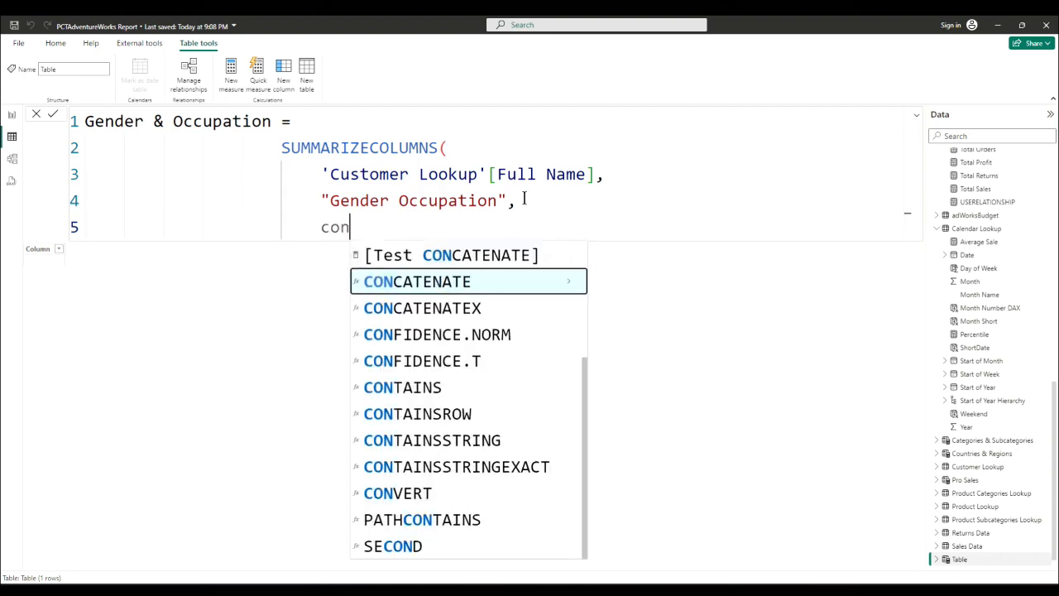
key(Down)
key(Tab)
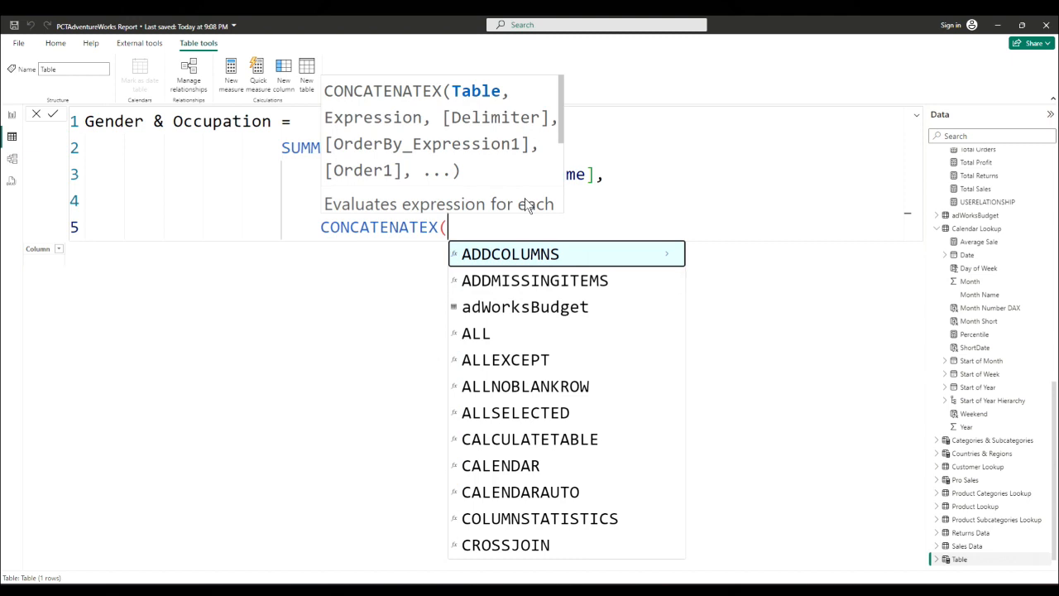
key(shift+Return)
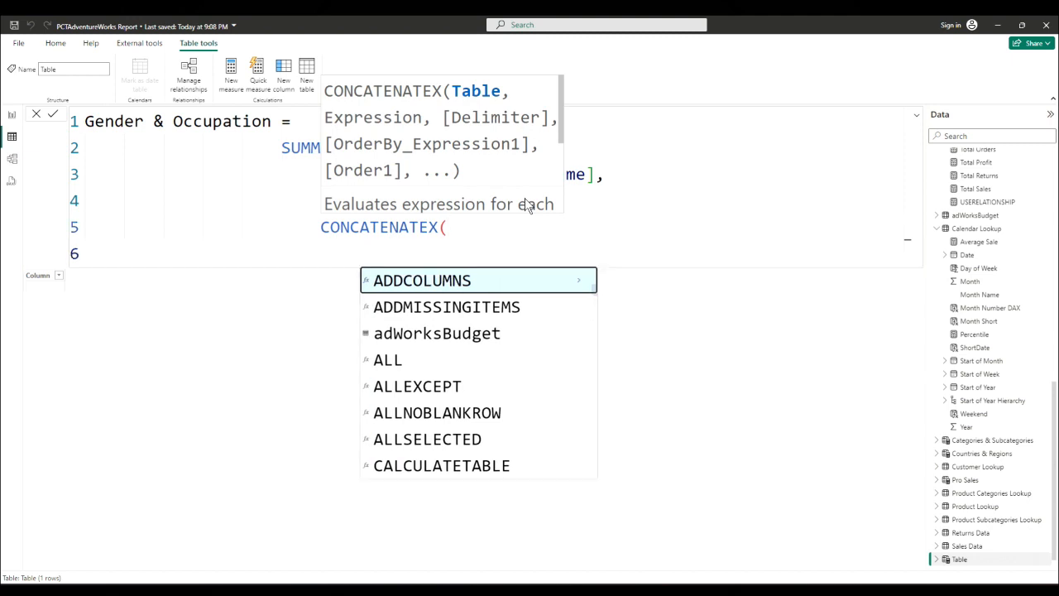
key(Escape)
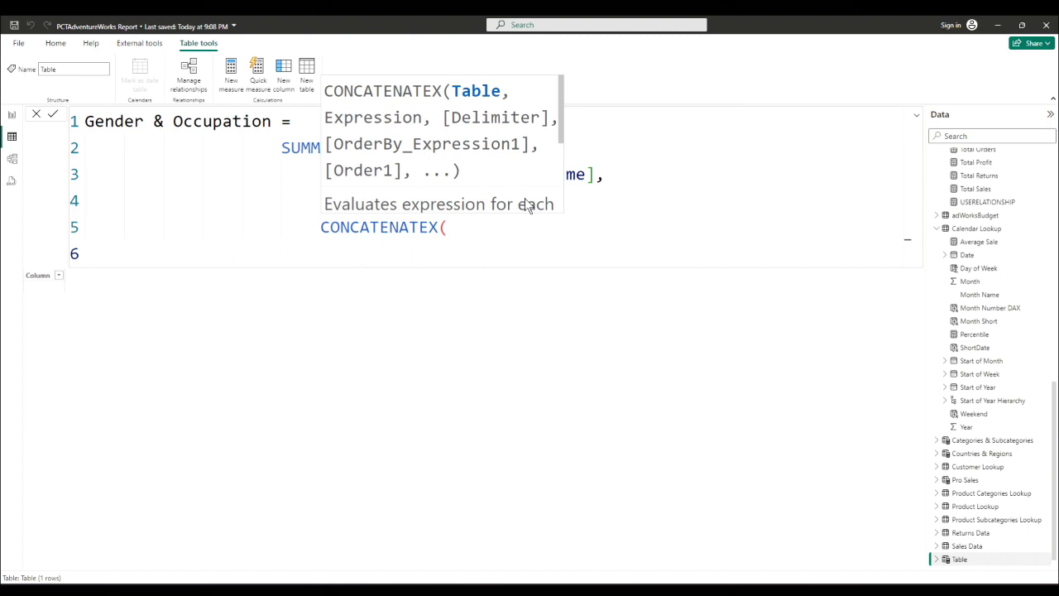
text(cu)
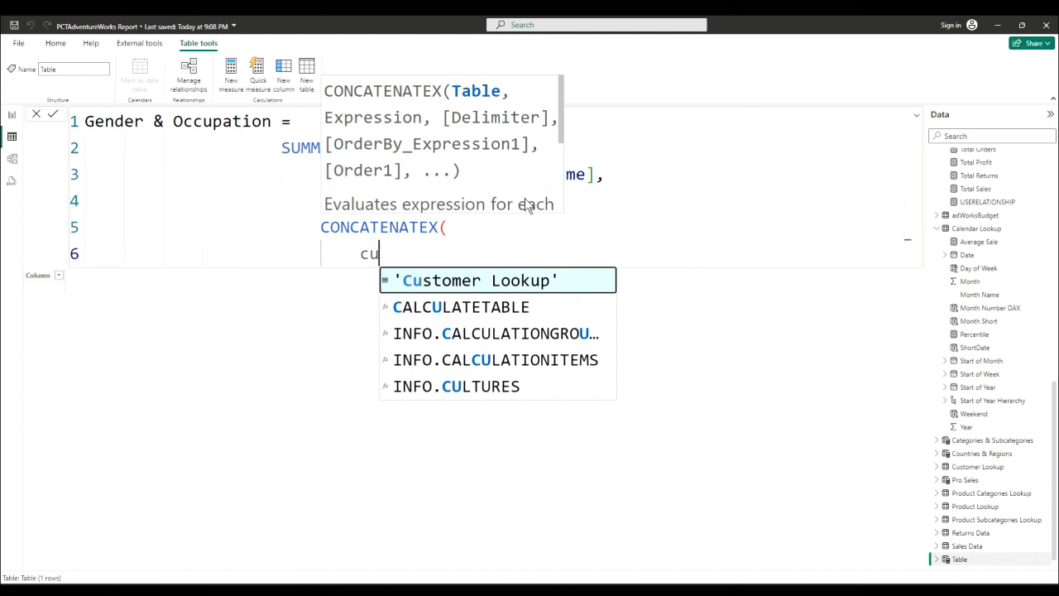
key(Tab)
text(,)
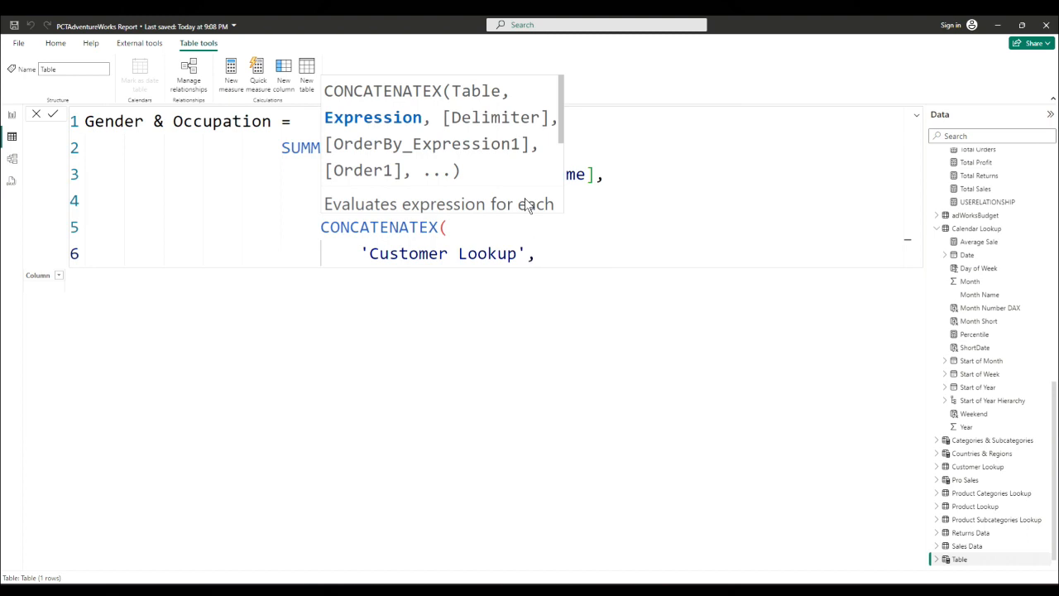
Step: Write the CONCATENATEX expression as 'Customer Lookup'[Gender] & " - " & 'Customer Lookup'[Occupation], split over two lines
key(shift+Return)
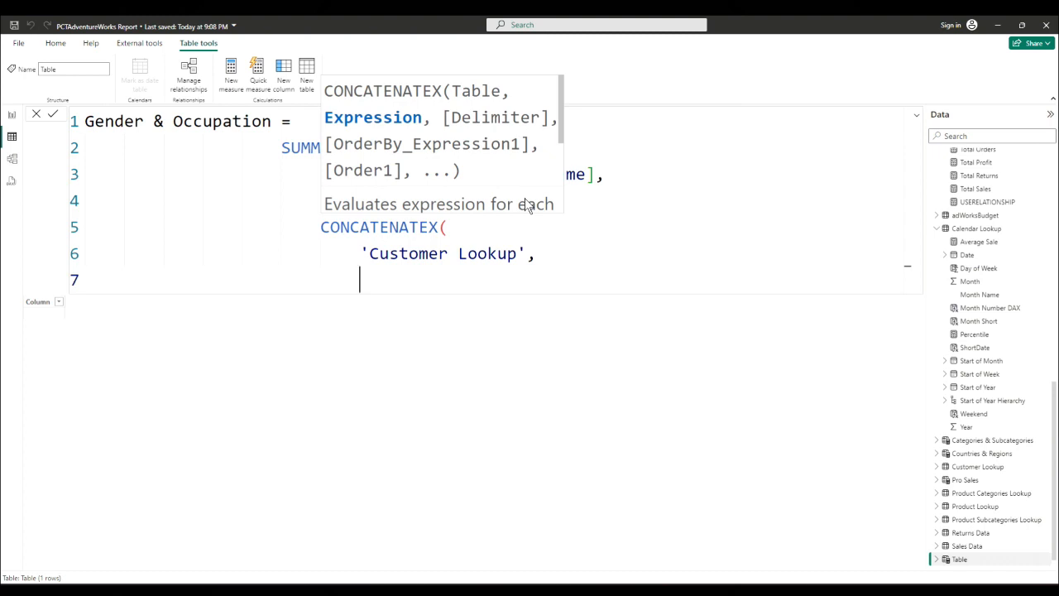
text(gend)
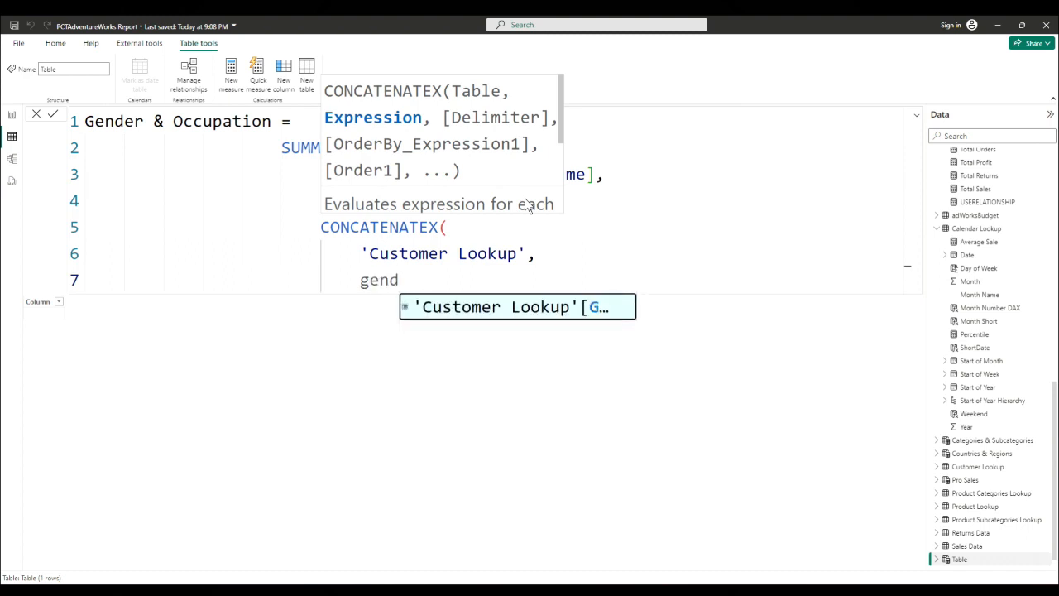
key(Tab)
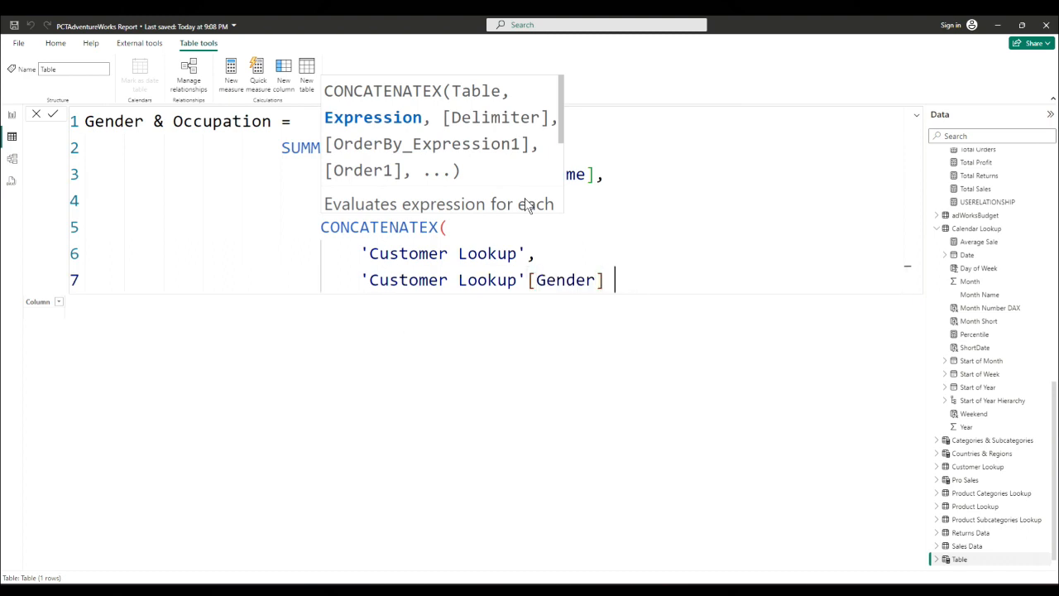
text(& ")
text(- " &)
key(shift+Return)
text(occ)
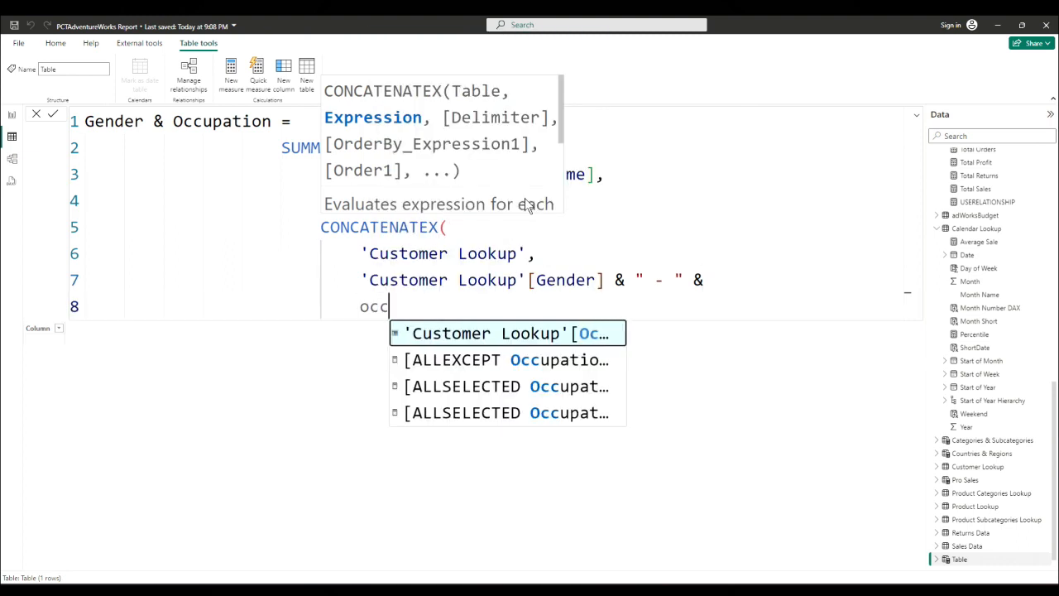
key(Tab)
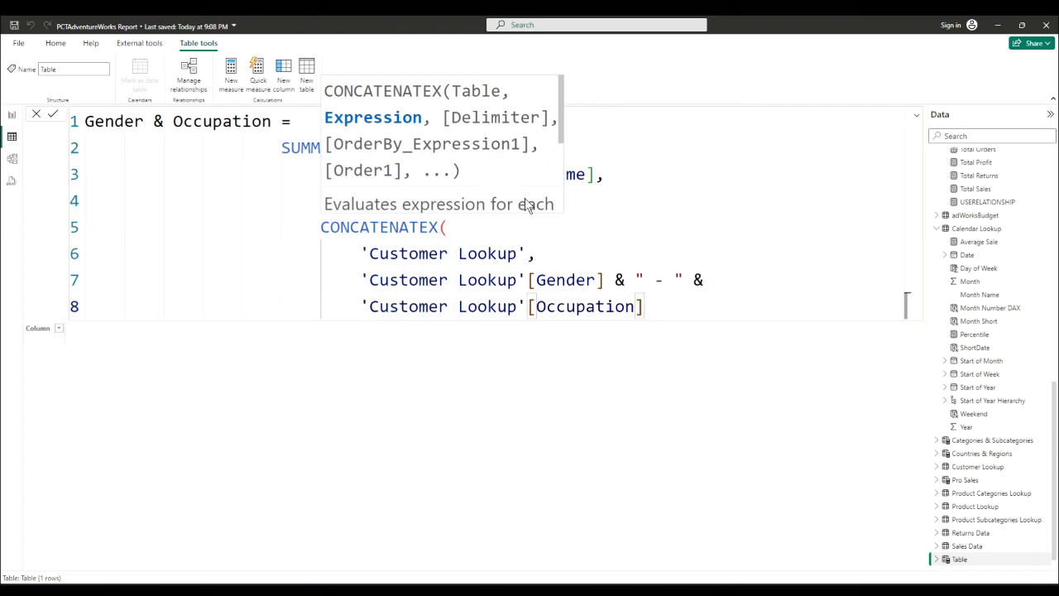
Step: Close the CONCATENATEX function after the Occupation column and close SUMMARIZECOLUMNS on a separate final line
text())
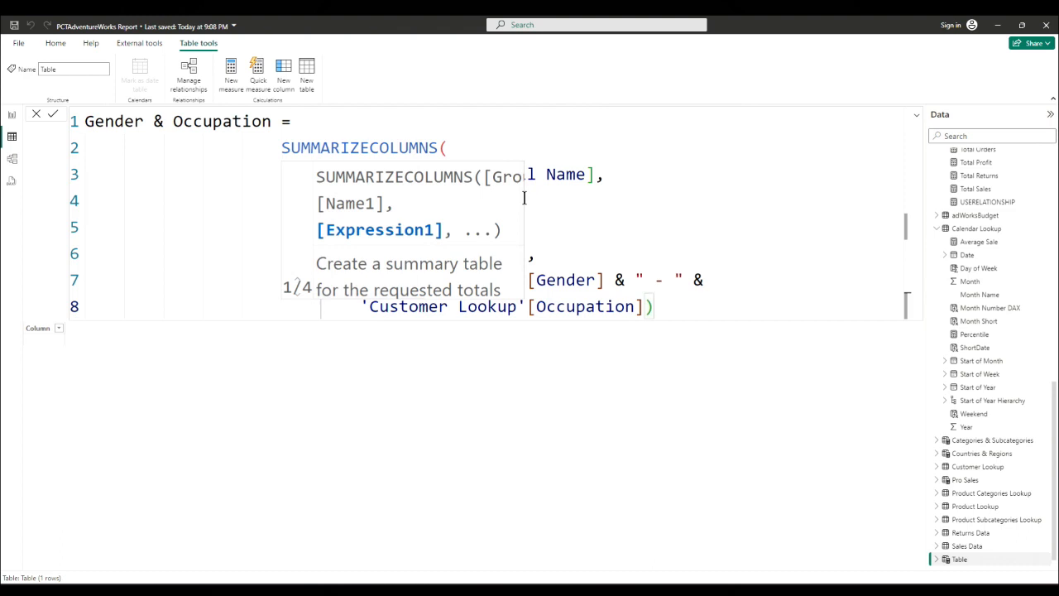
key(shift+Return)
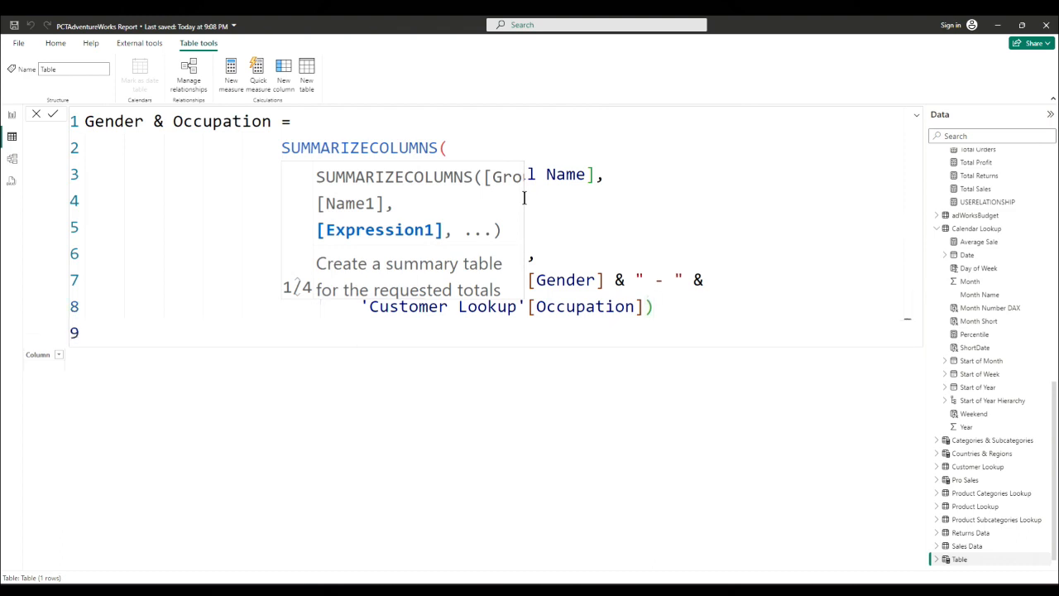
text())
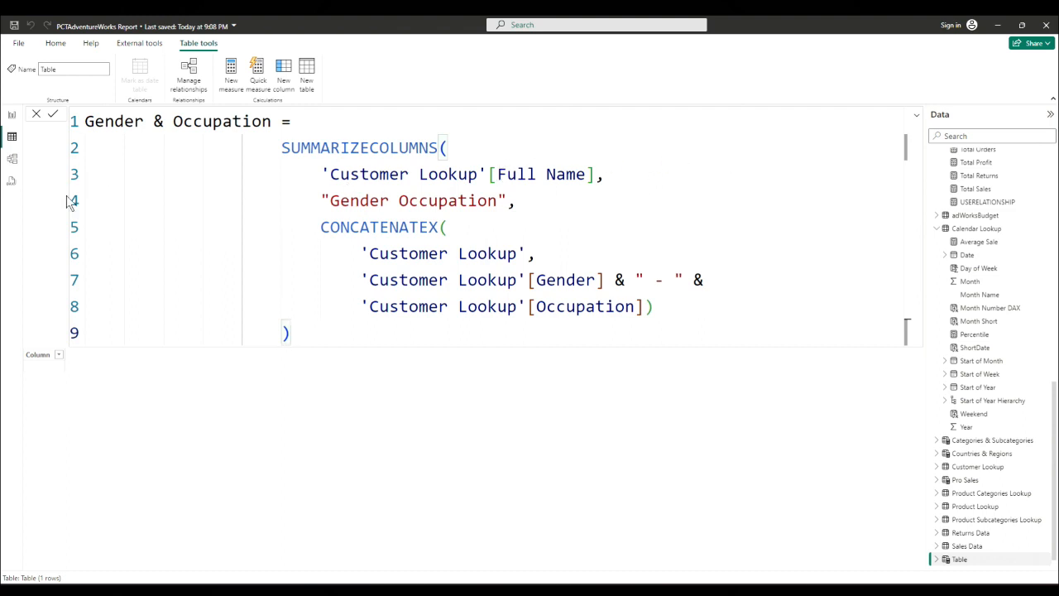
Step: Commit the Gender & Occupation table formula and review the distinct values of its Gender Occupation column
click(53, 118)
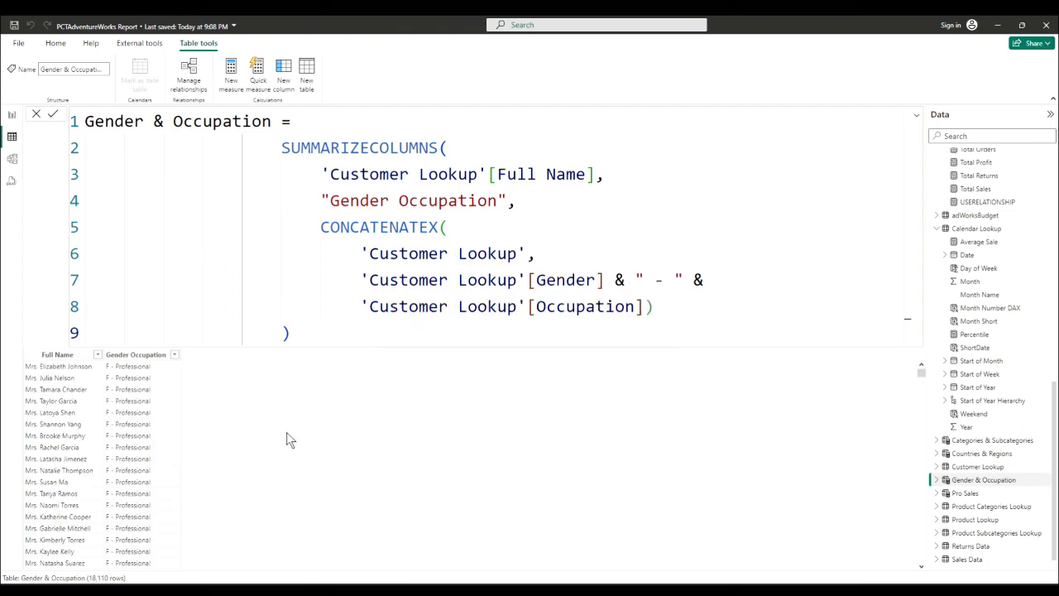
click(174, 355)
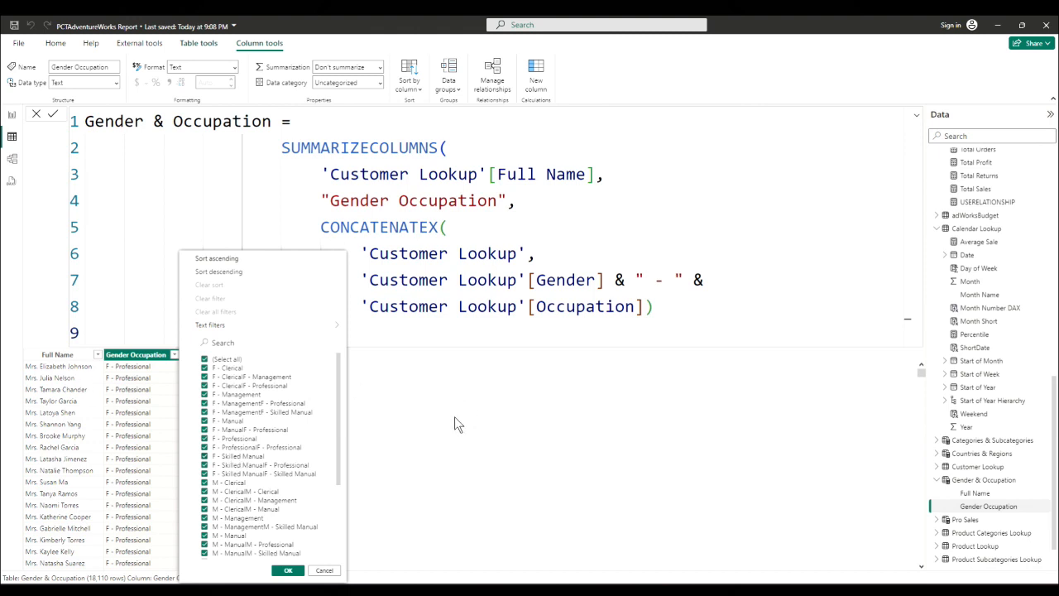
click(455, 444)
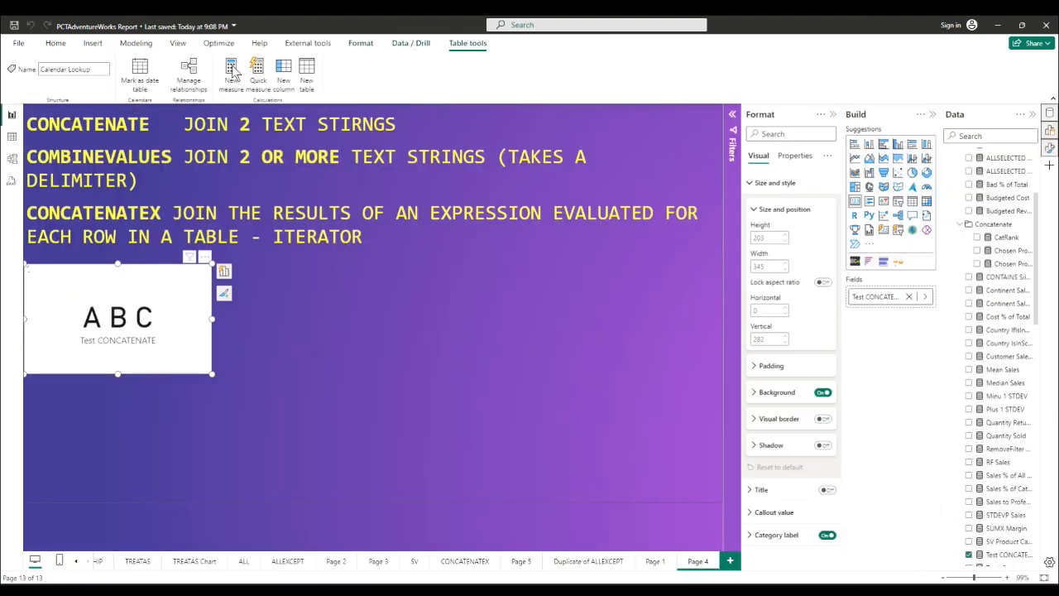
Step: Create a new measure in the Calendar Lookup table and enlarge the formula text
click(233, 72)
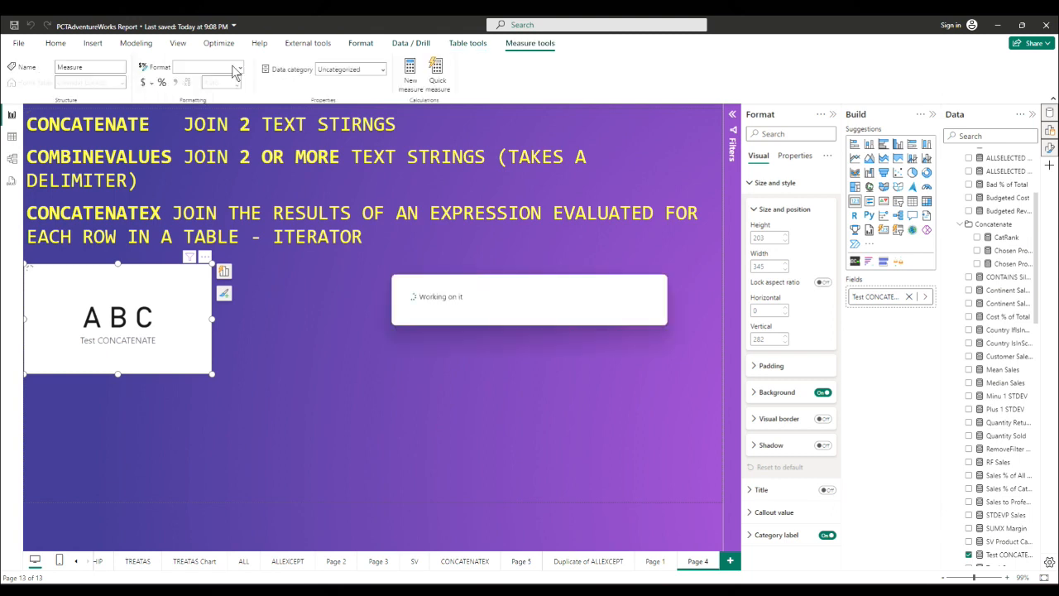
click(210, 117)
scroll(211, 117, up, 6)
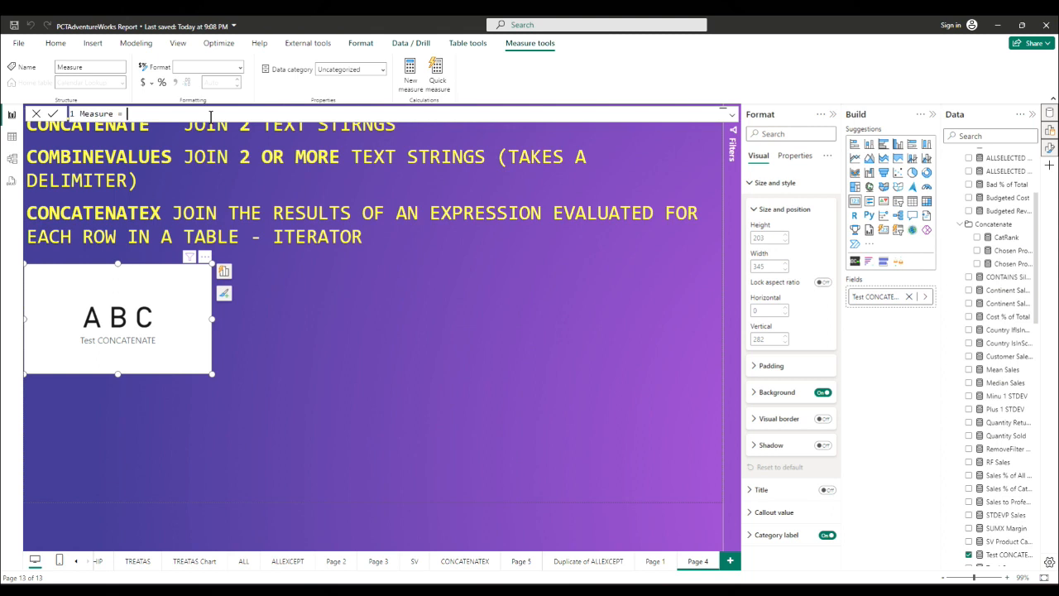
Step: Replace the default measure name with "Product Subcategory & Sales" followed by an equals sign
key(ctrl+a)
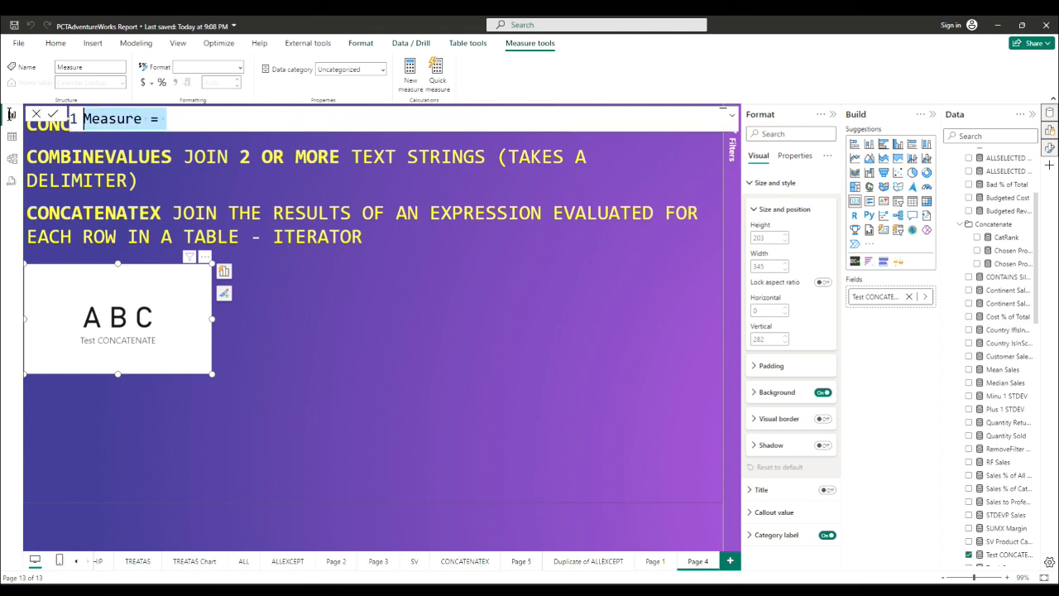
text(P)
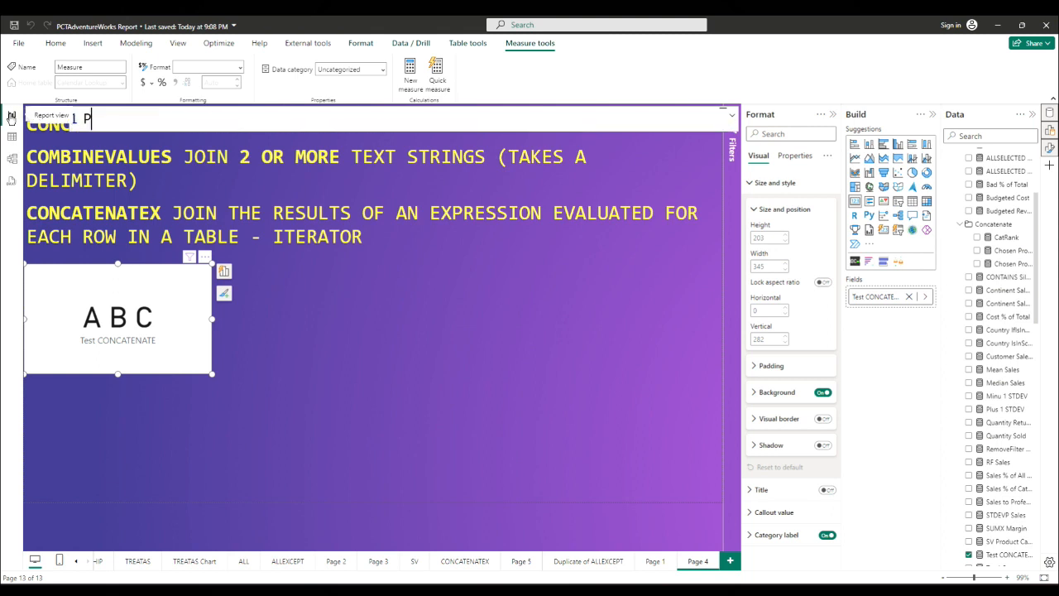
text(rodcut Subac)
key(BackSpace)
key(BackSpace)
text(category )
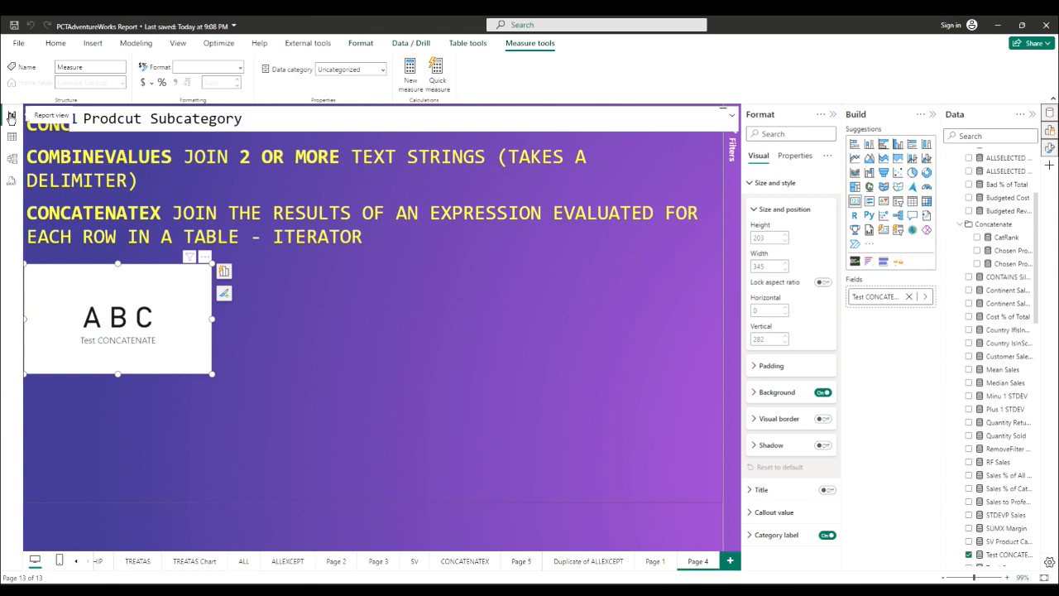
text(& Sales)
double_click(132, 120)
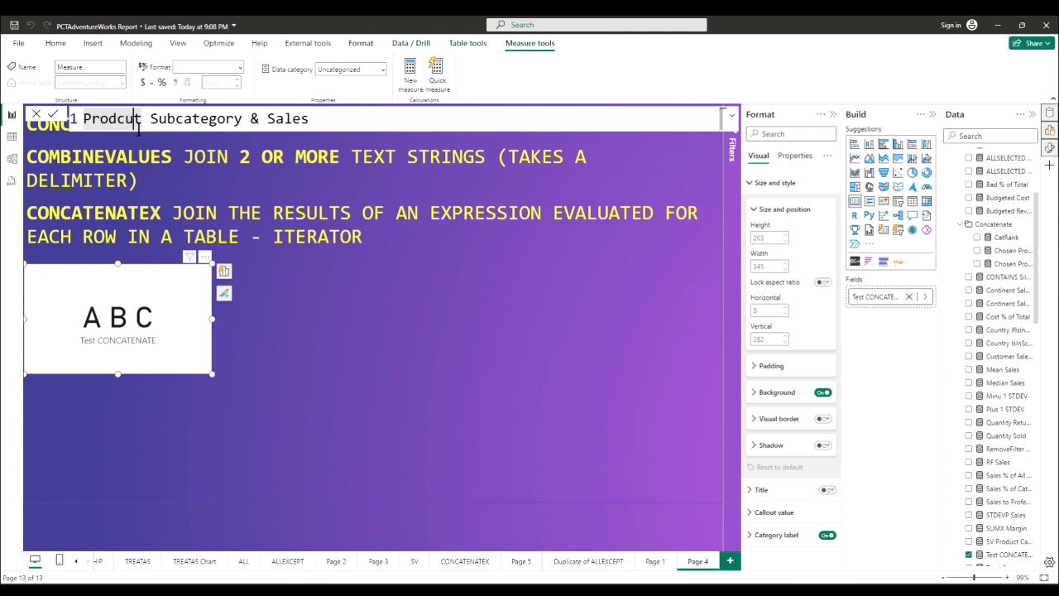
text(Produc)
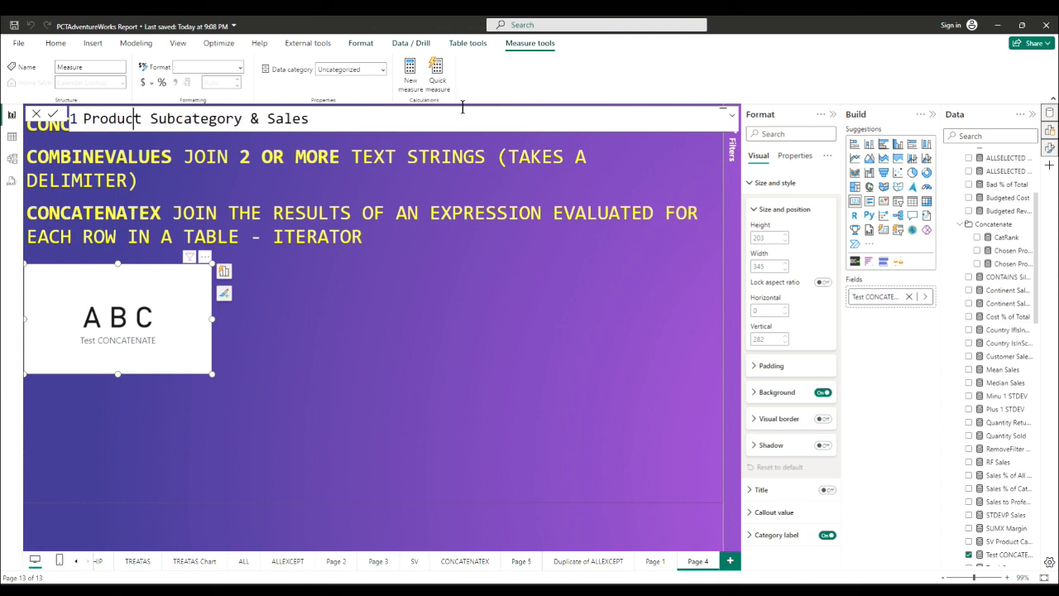
click(385, 122)
text(=)
Step: Begin a CONCATENATEX function on a new, indented second line of the measure formula
key(shift+Return)
key(Tab)
key(Tab)
key(Tab)
key(Tab)
key(Tab)
text(co)
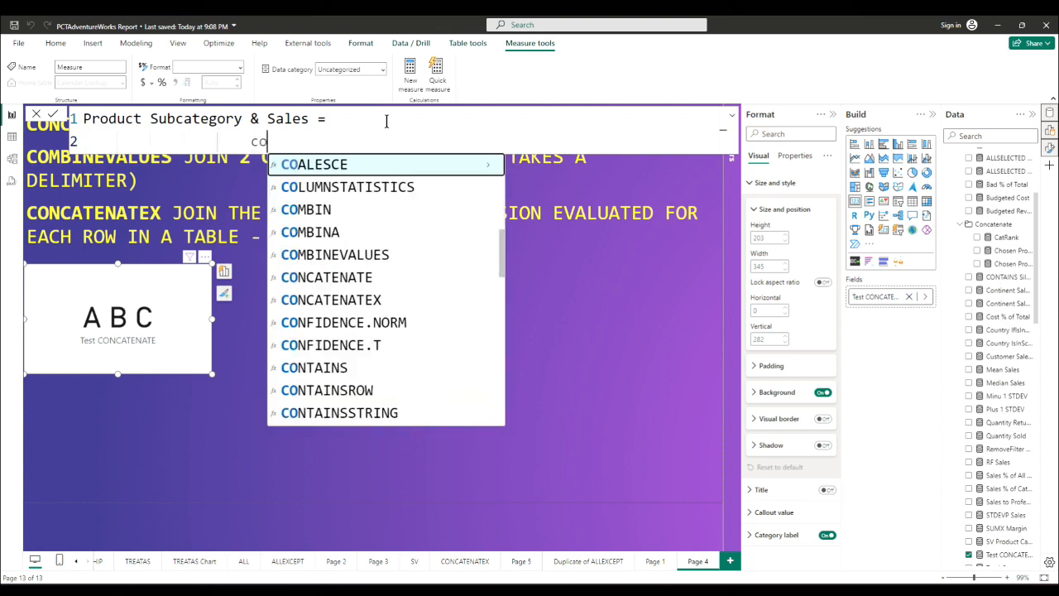
text(n)
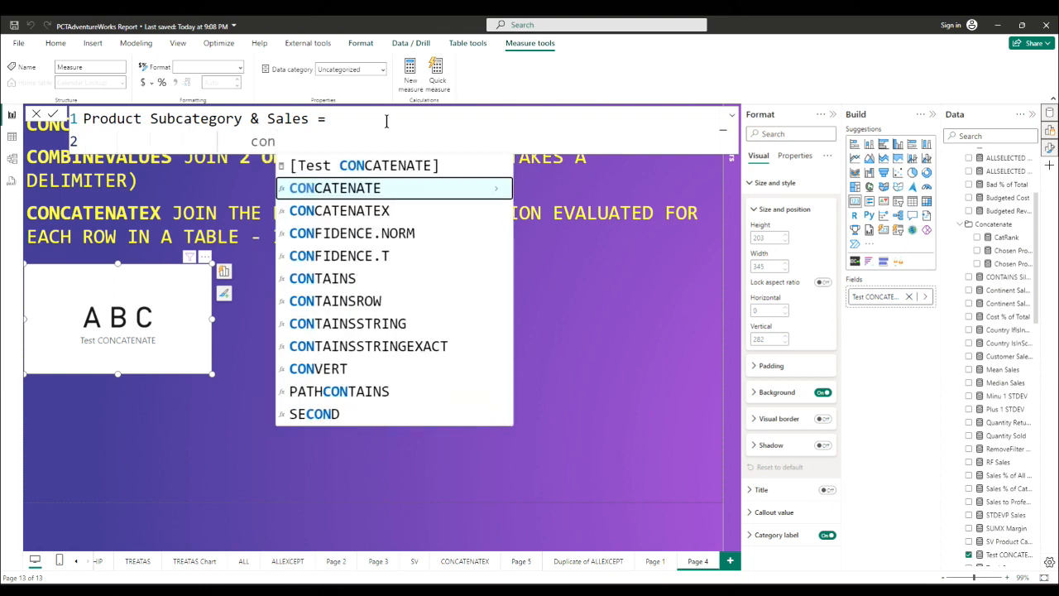
key(Down)
key(Tab)
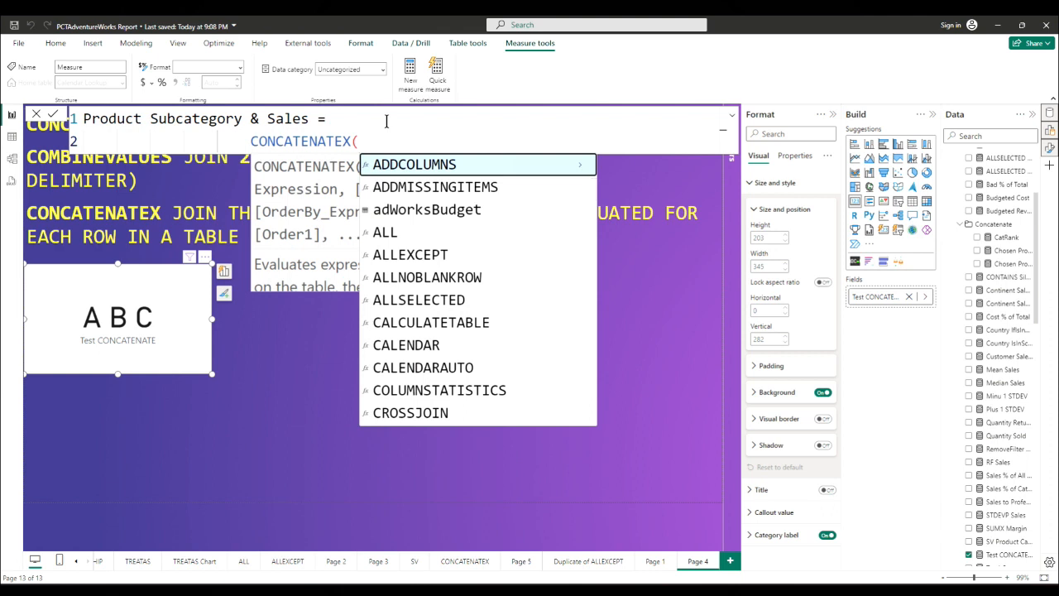
Step: Add 'Product Subcategories Lookup' as the CONCATENATEX table argument on its own line, followed by a comma and a new line
key(shift+Return)
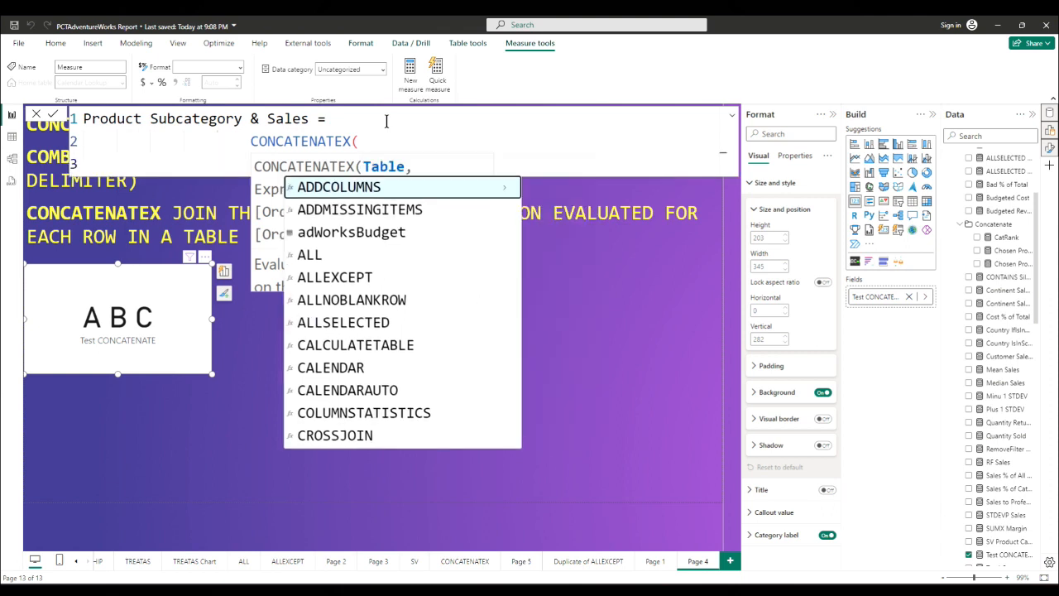
text(sub)
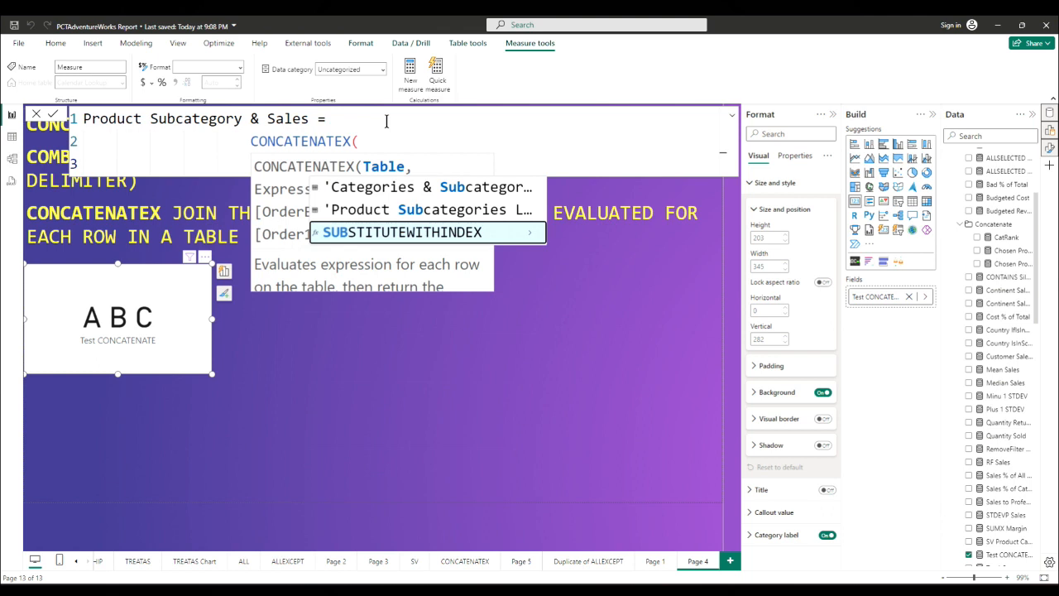
click(386, 211)
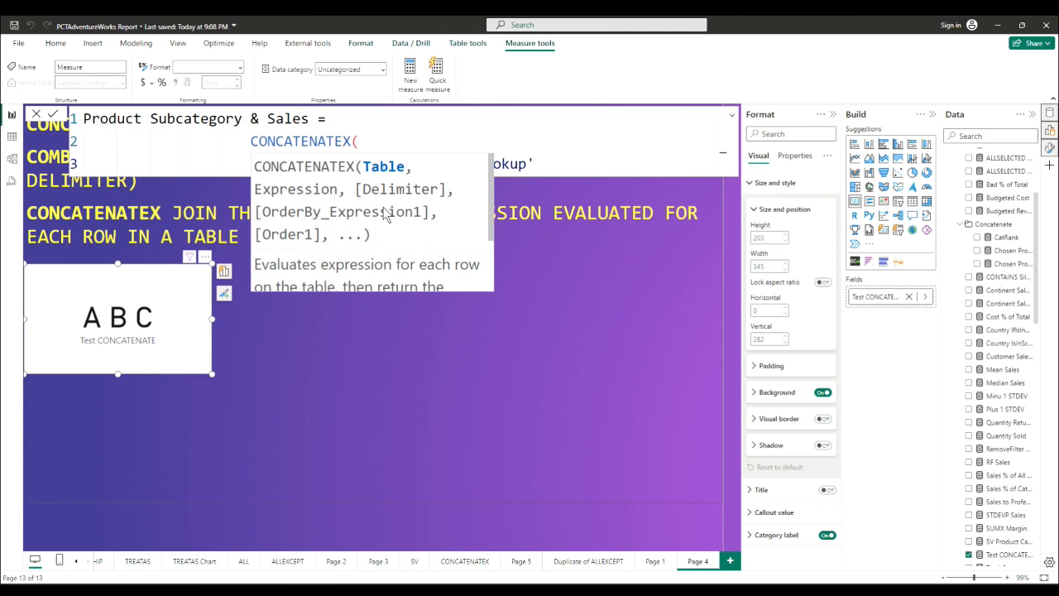
key(Escape)
text(,)
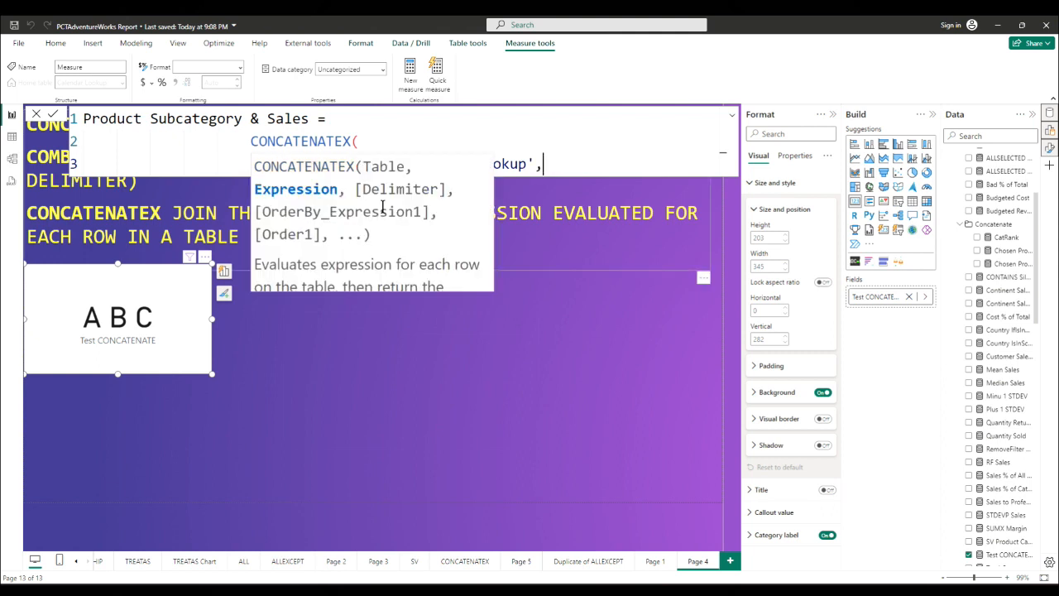
key(shift+Return)
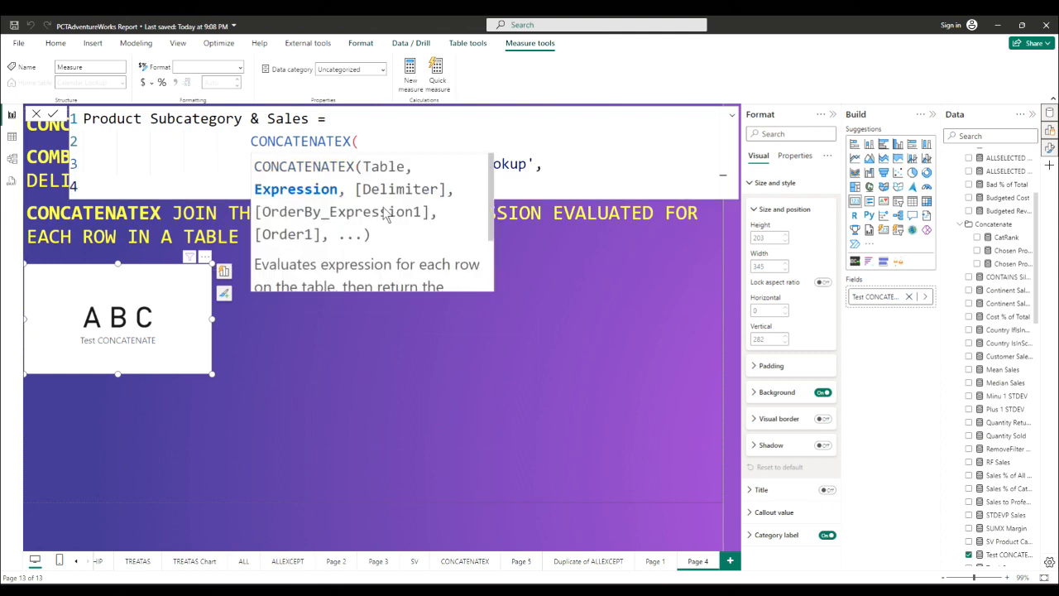
key(Escape)
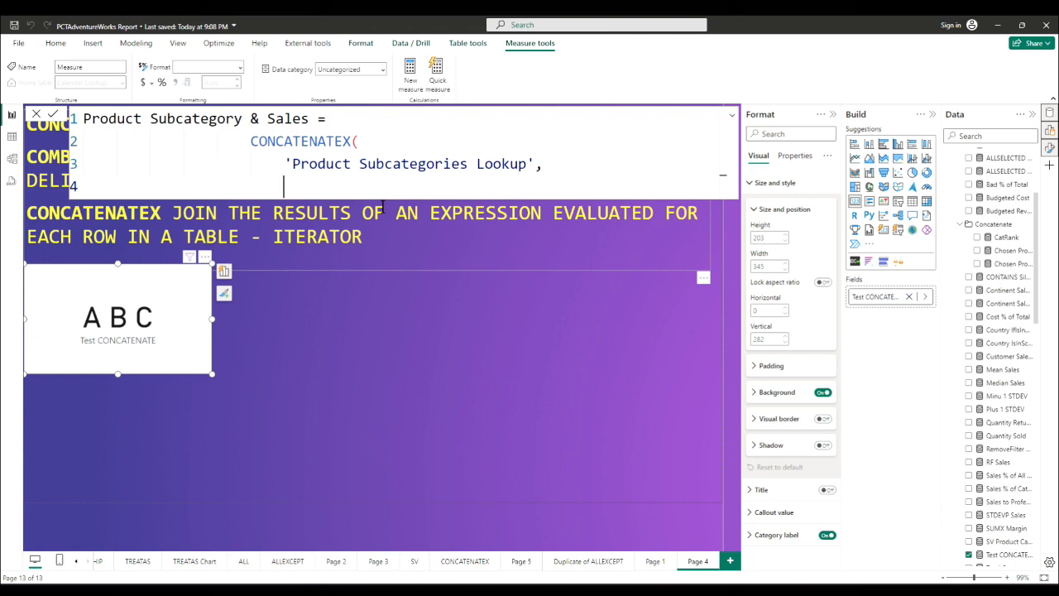
Step: Start the expression argument with 'Product Subcategories Lookup'[SubcategoryName] & " - "
text(sub)
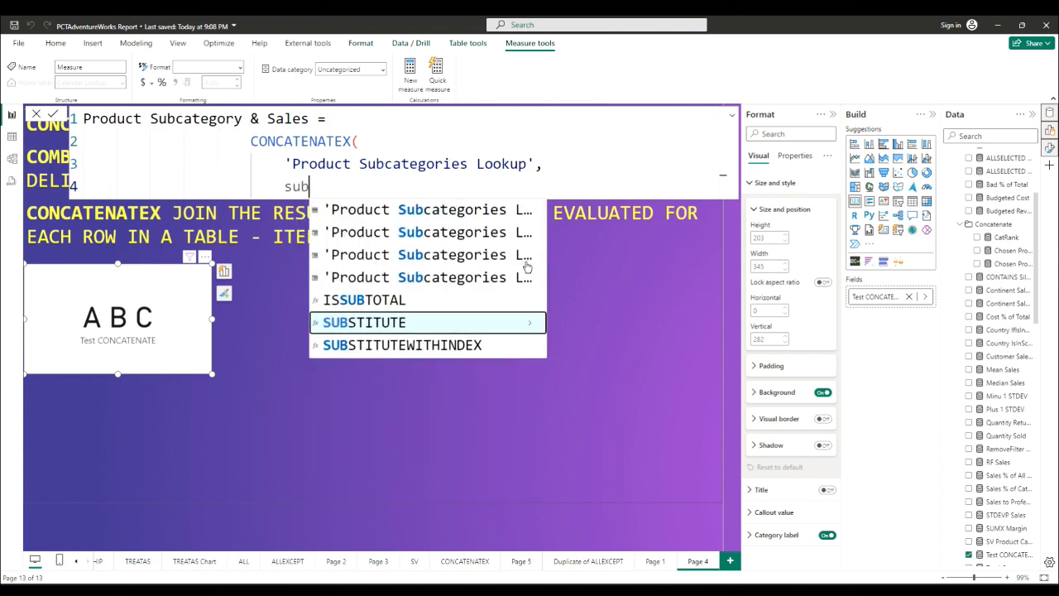
drag(547, 278, 755, 310)
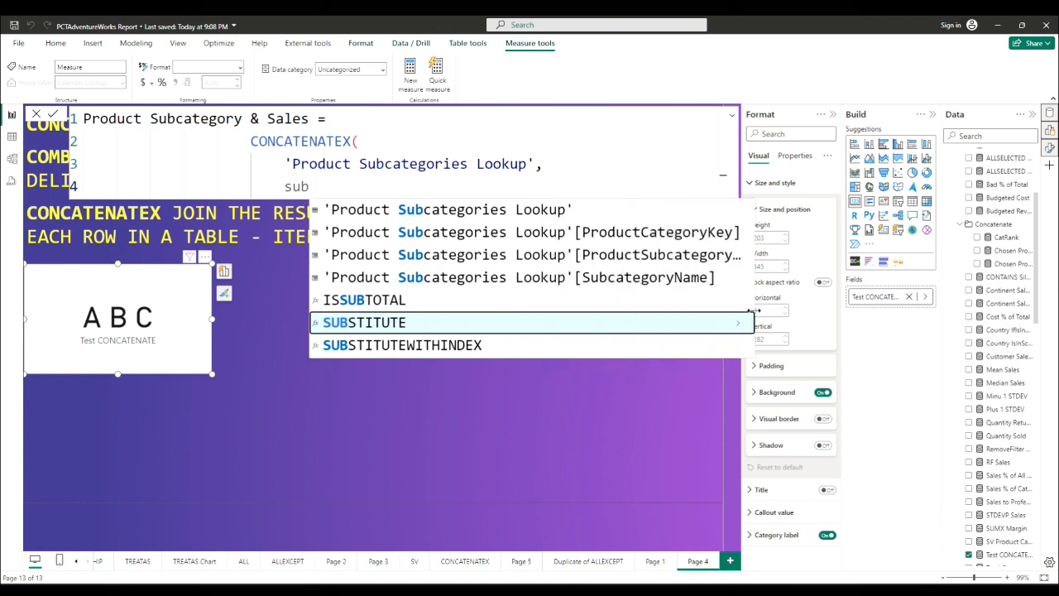
click(478, 277)
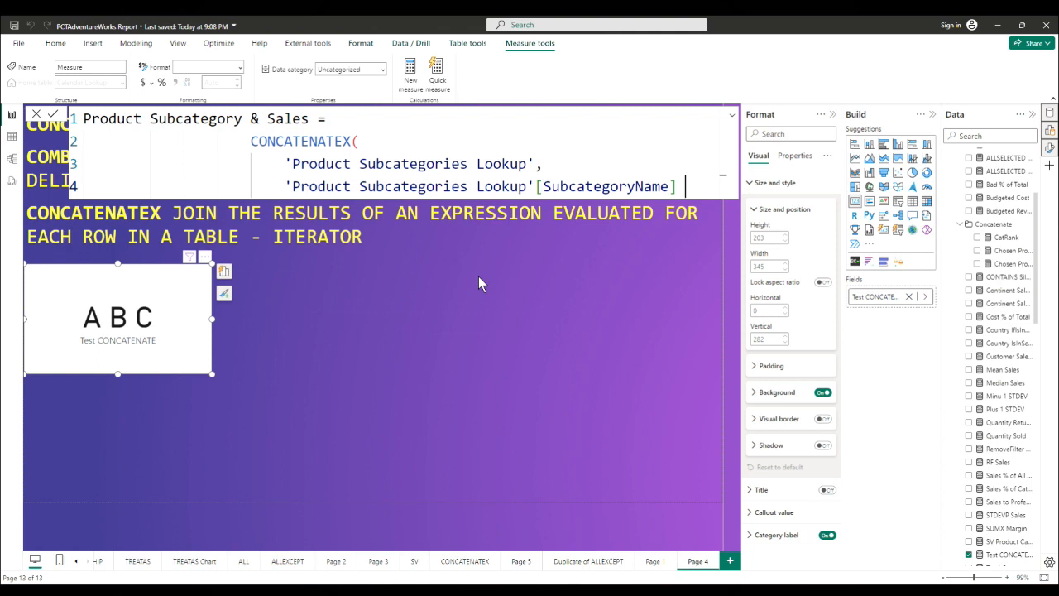
text(& " - )
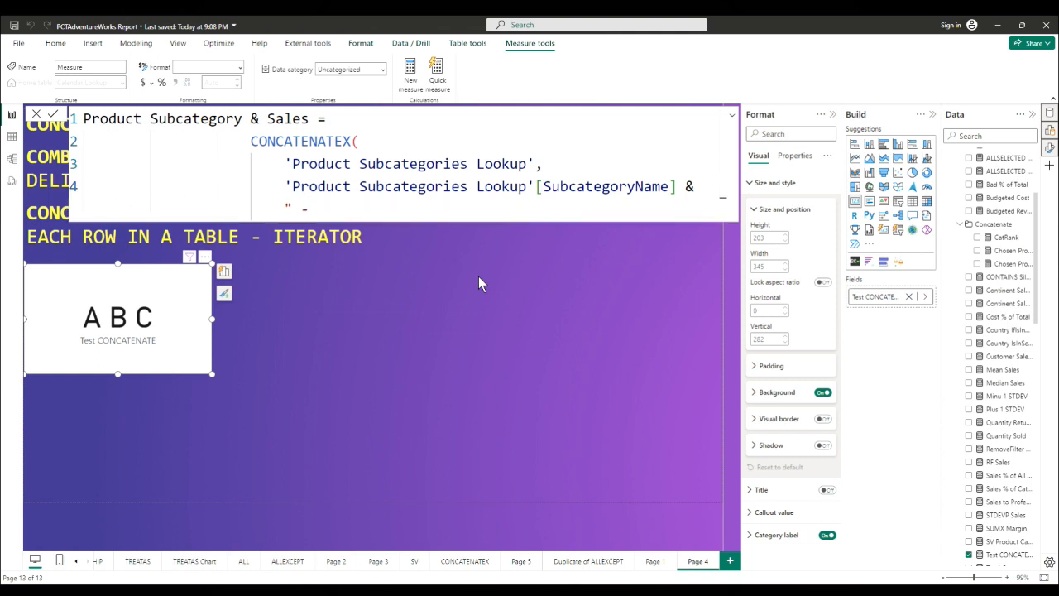
text(")
Step: Append the [Total Sales] measure to the expression with an ampersand after the " - " text
text(tot)
key(BackSpace)
key(BackSpace)
key(BackSpace)
text(& tot)
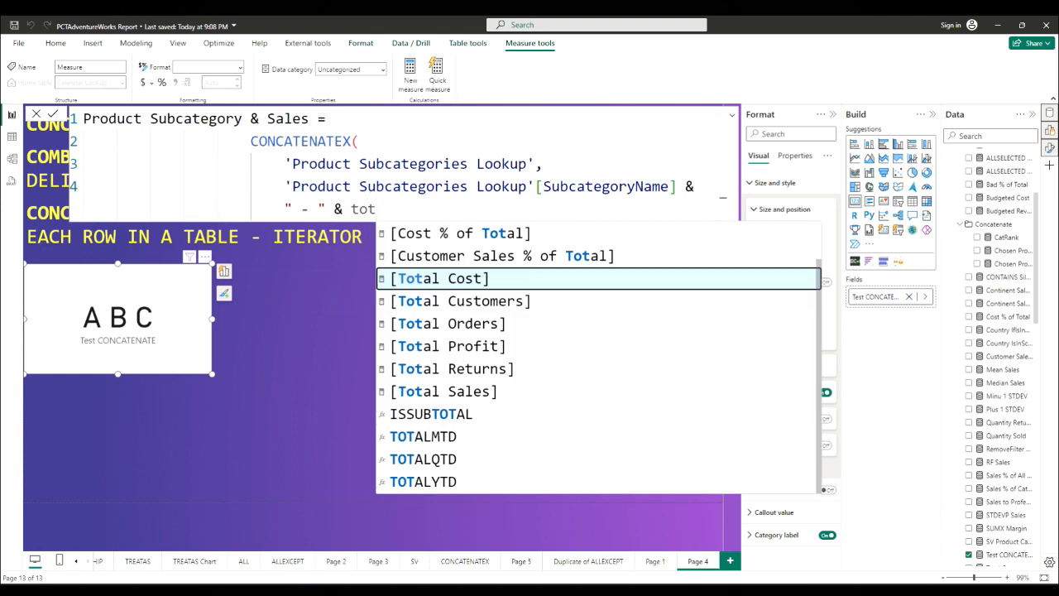
key(Down)
key(Down)
key(Down)
key(Down)
key(Down)
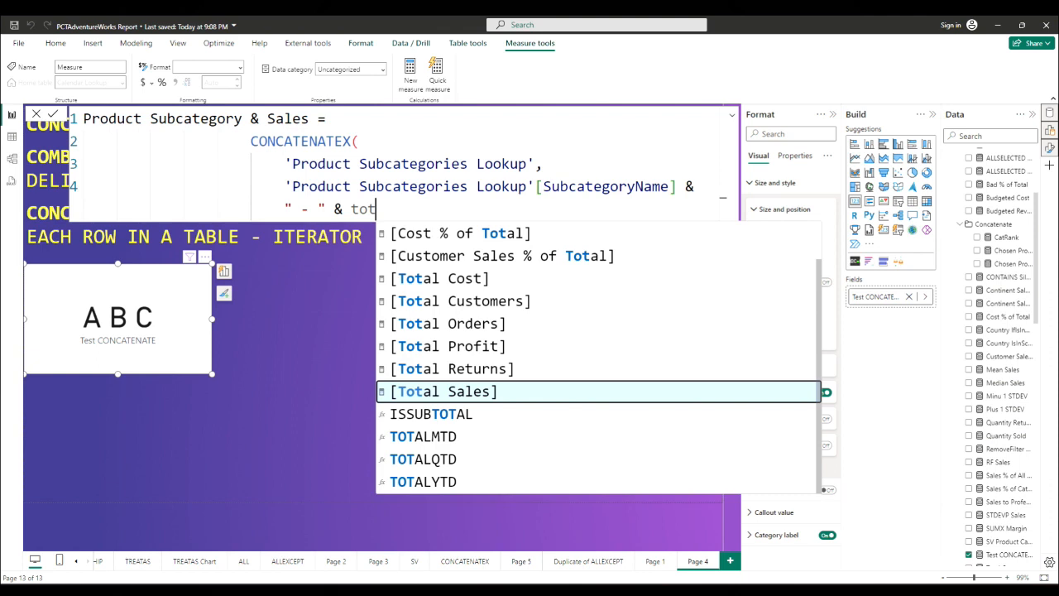
key(Tab)
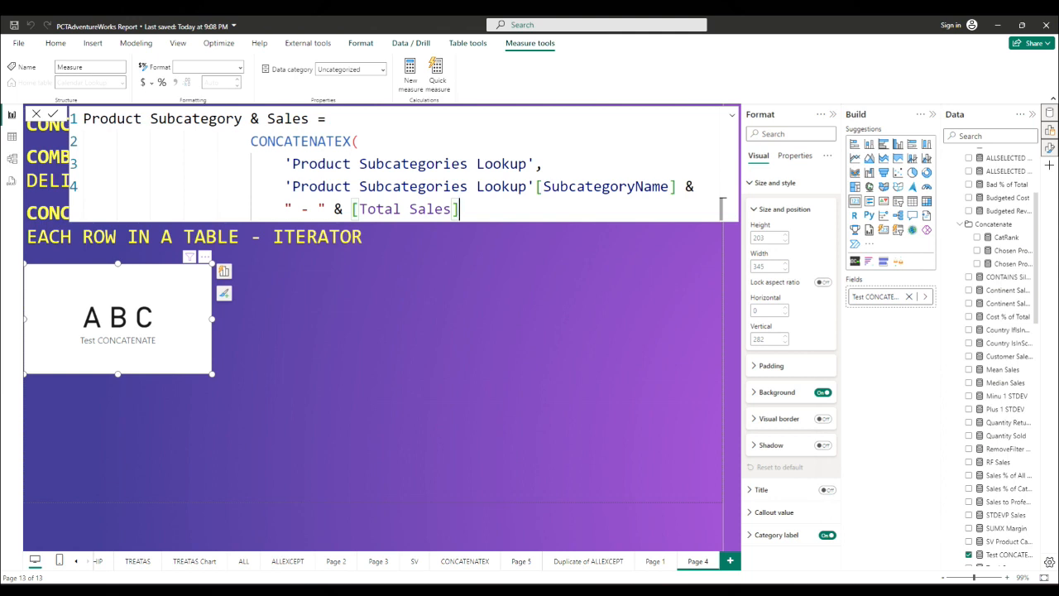
Step: Close the CONCATENATEX function directly after [Total Sales], without a delimiter argument, and commit the measure
text(,)
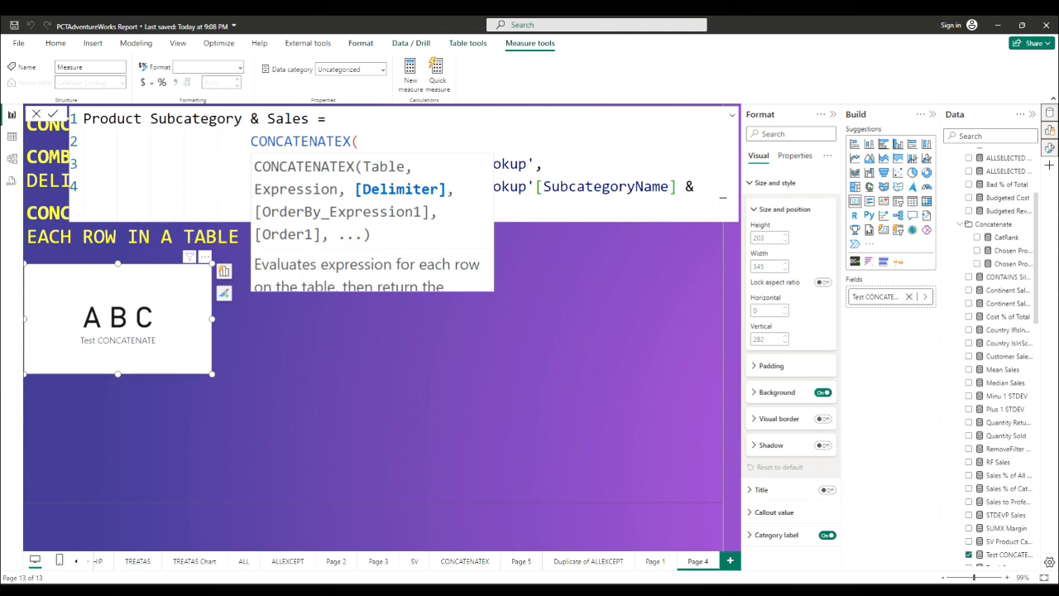
key(BackSpace)
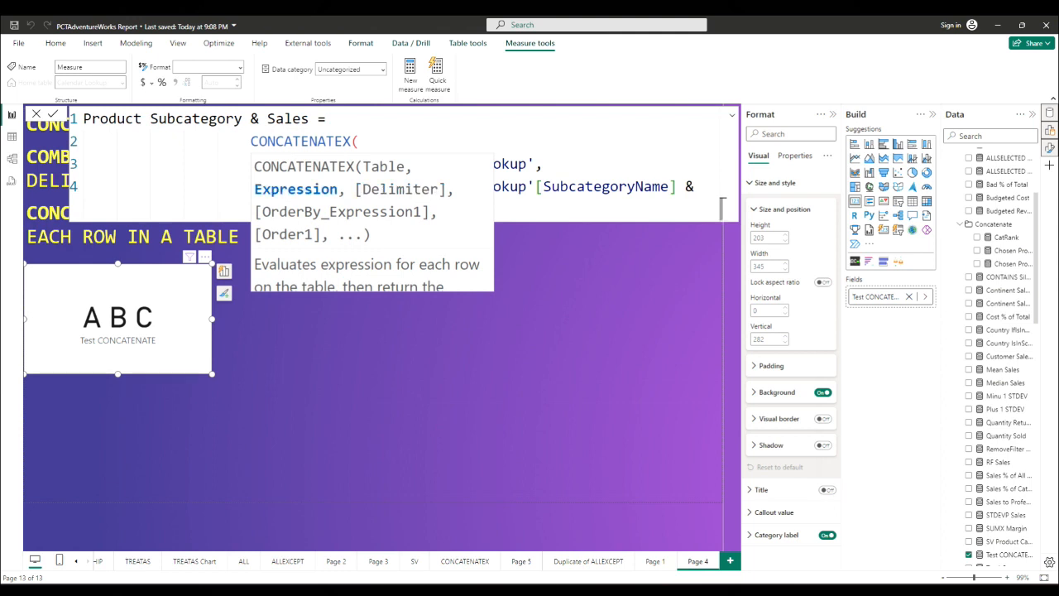
key(Escape)
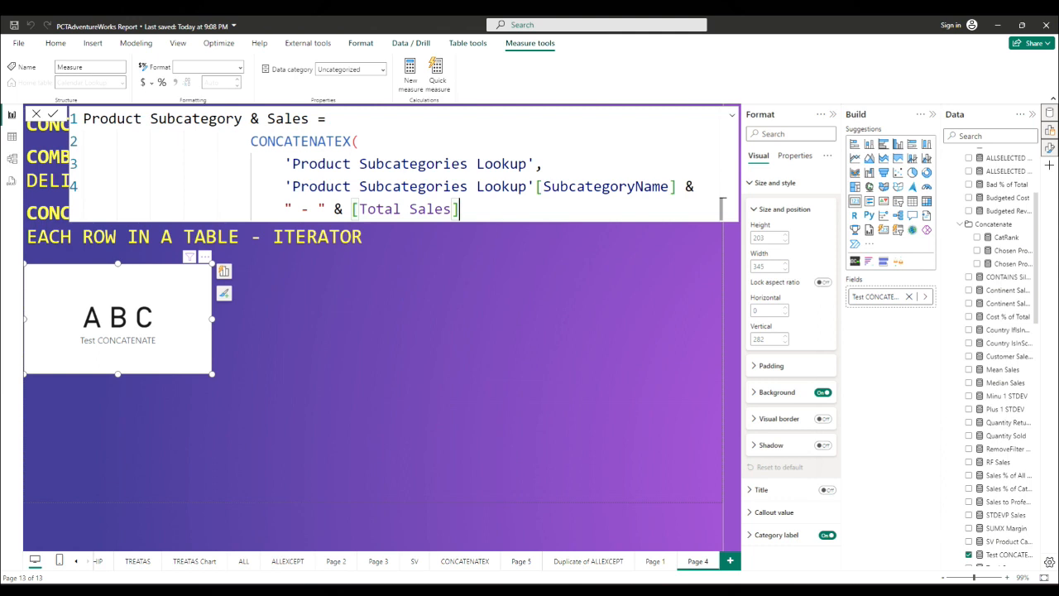
text())
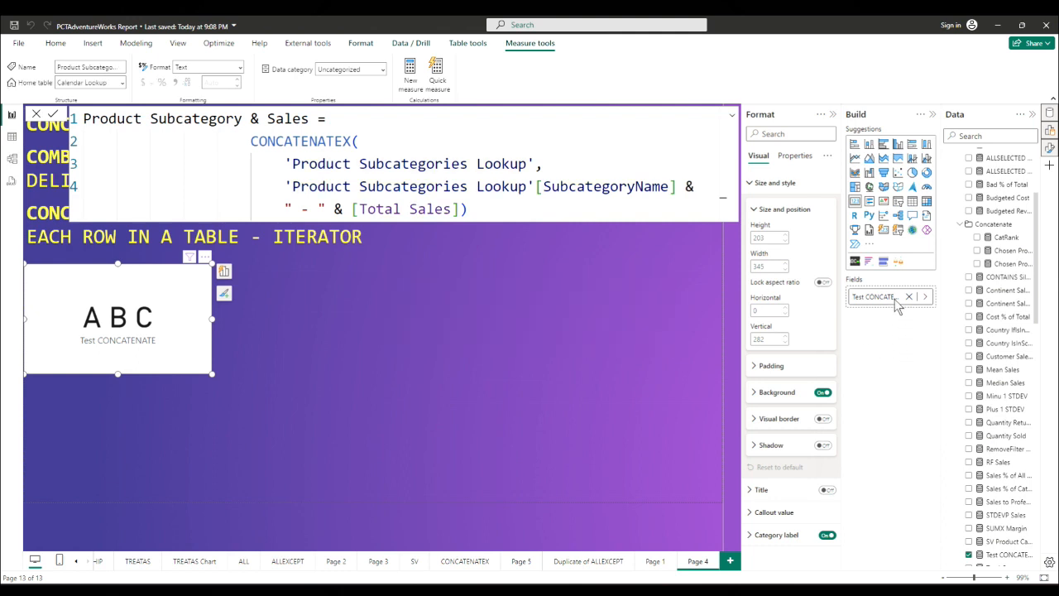
Step: Insert a new, empty table visual on the report page, separate from the existing card
click(716, 307)
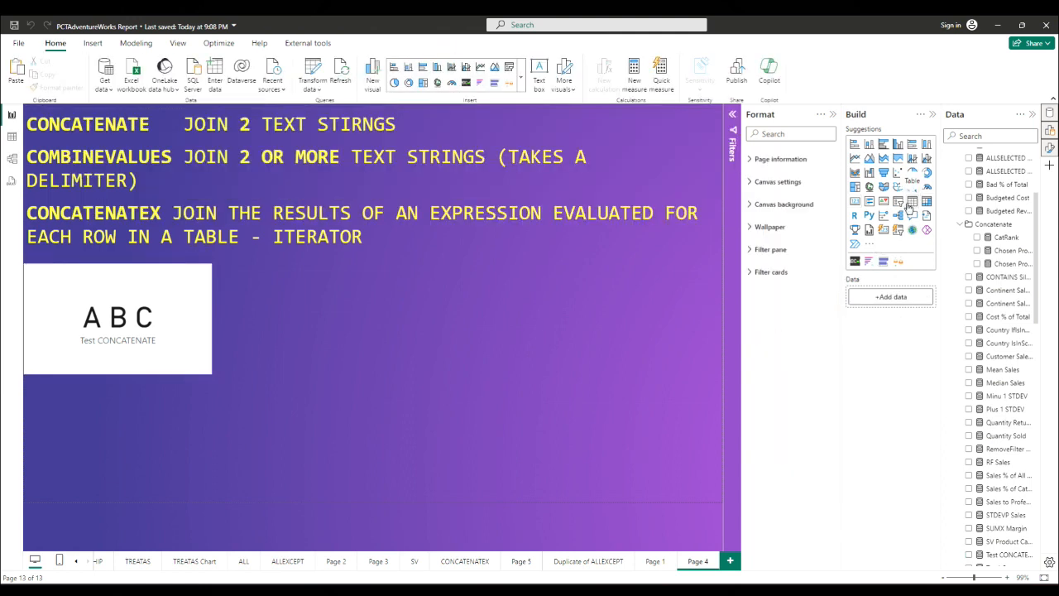
click(909, 204)
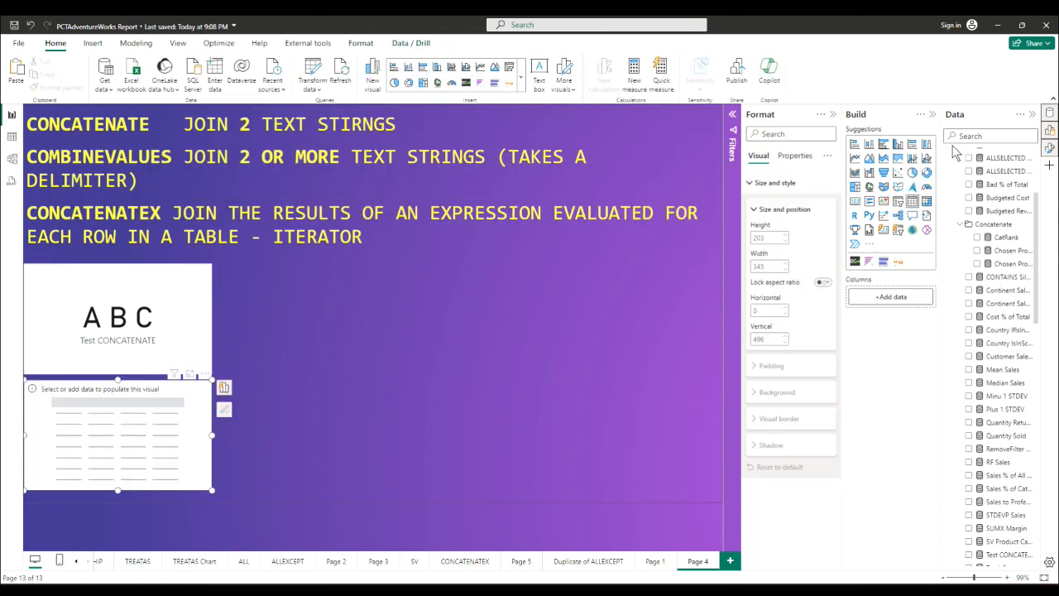
click(997, 135)
text(p)
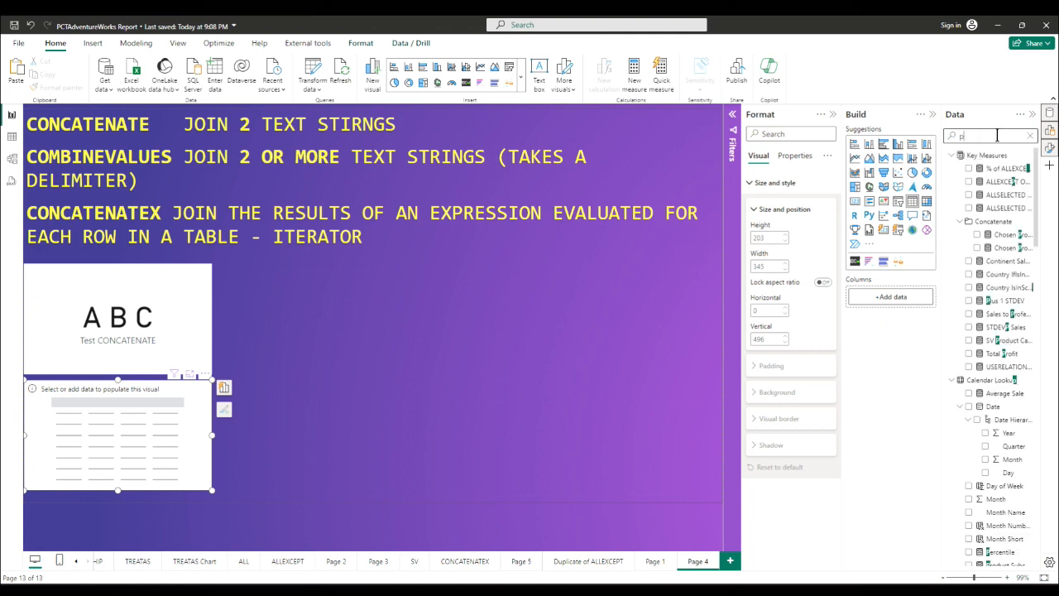
text(r)
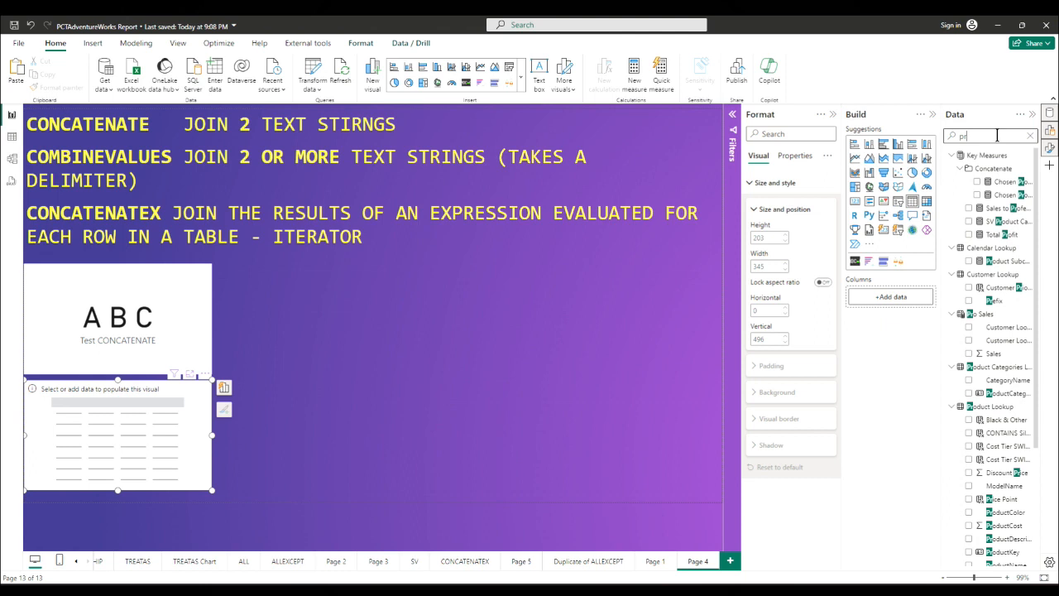
text(od)
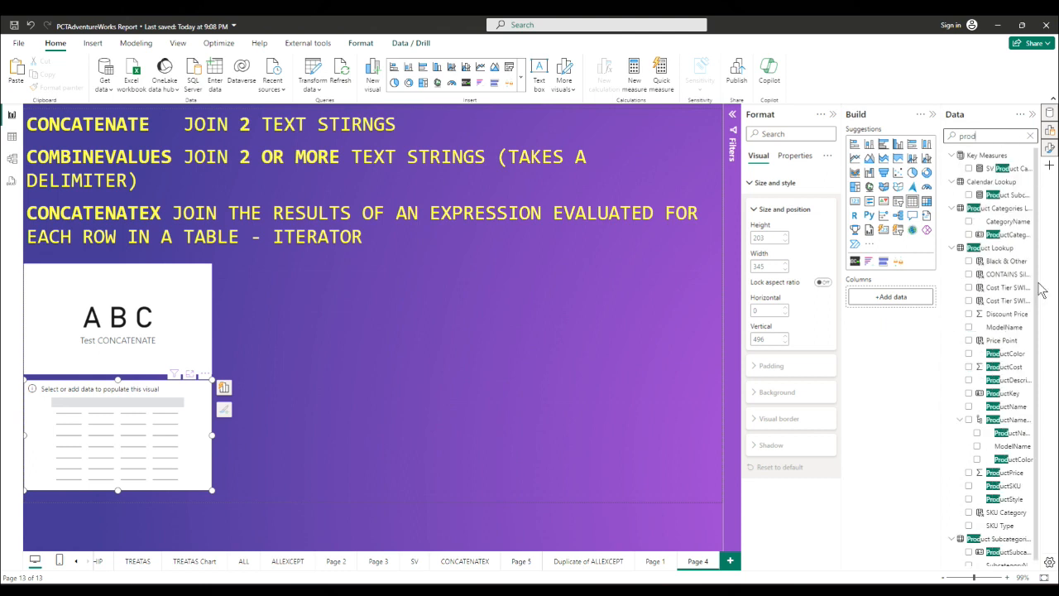
key(BackSpace)
key(BackSpace)
key(BackSpace)
key(BackSpace)
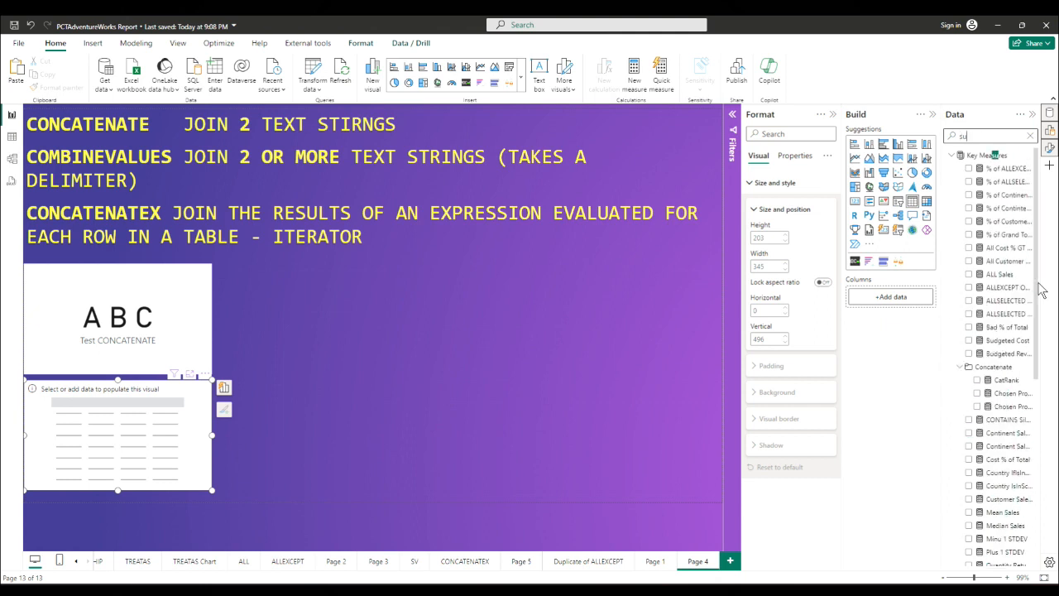
Step: Find the Product Subcategory & Sales measure with "subca", add it to the table, and move and enlarge the visual to about 372 by 417
text(subca)
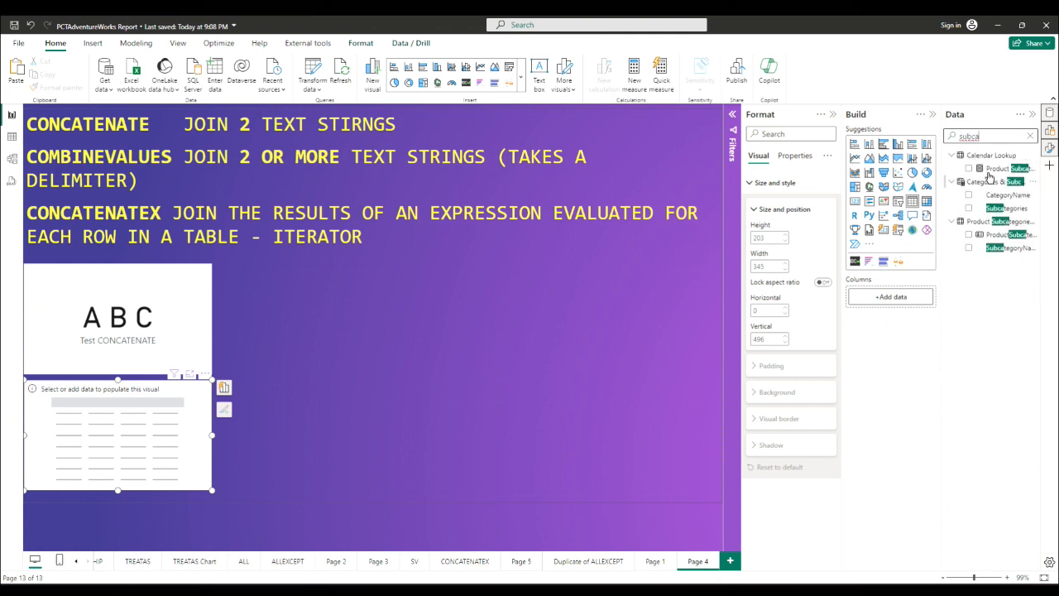
drag(995, 171, 124, 455)
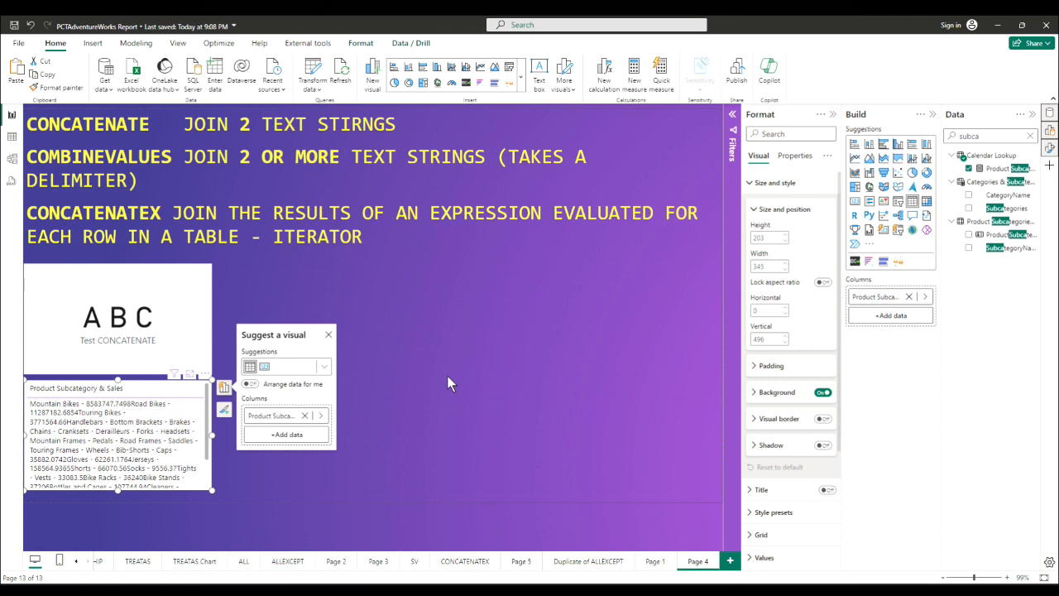
drag(191, 386, 539, 282)
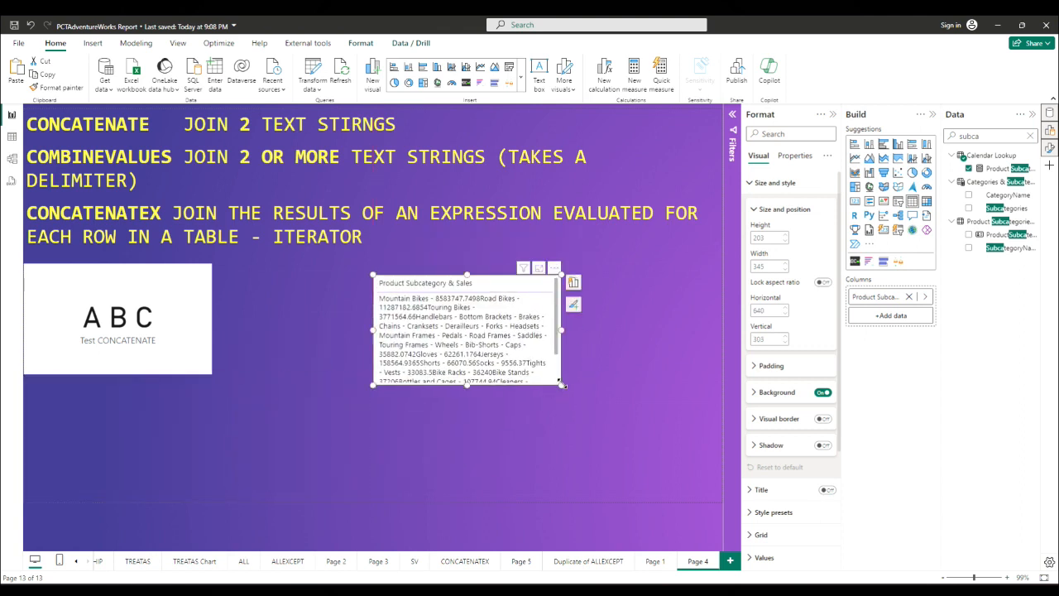
drag(559, 386, 577, 502)
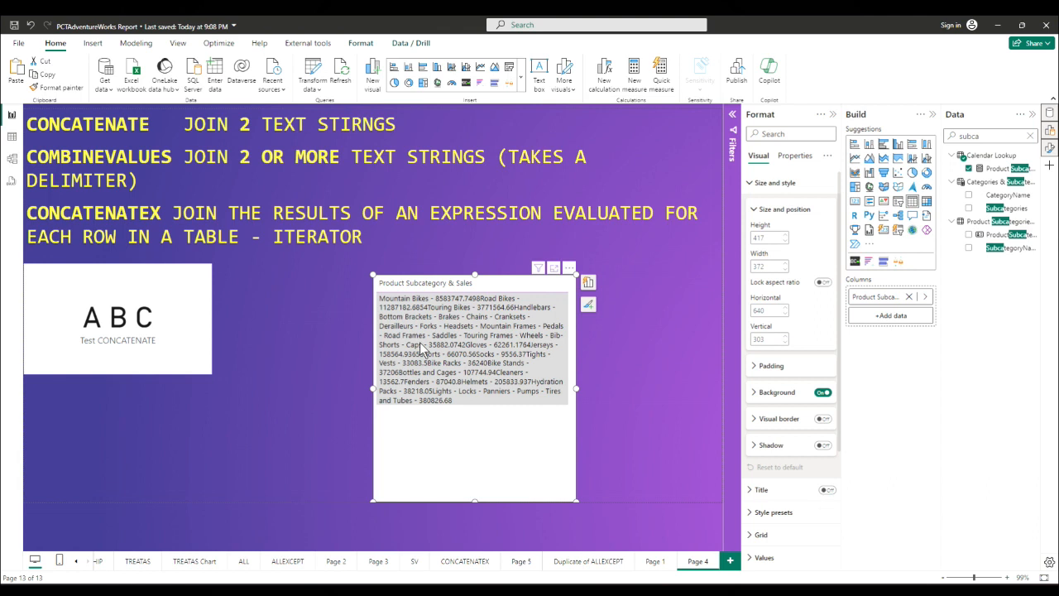
Step: Set the home table of the Product Subcategory & Sales measure to Key Measures
click(1004, 170)
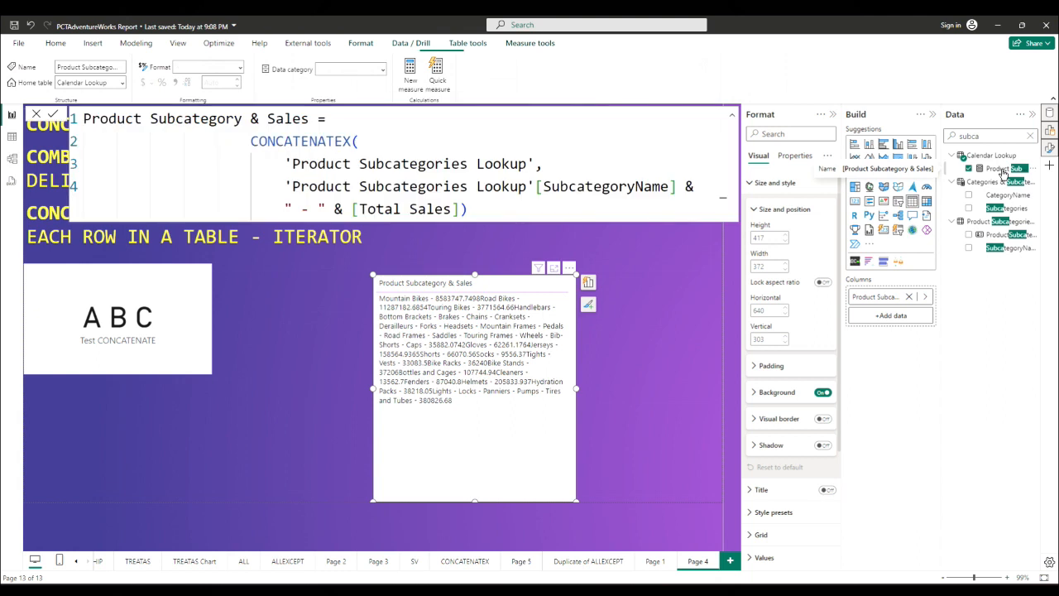
click(110, 83)
click(98, 191)
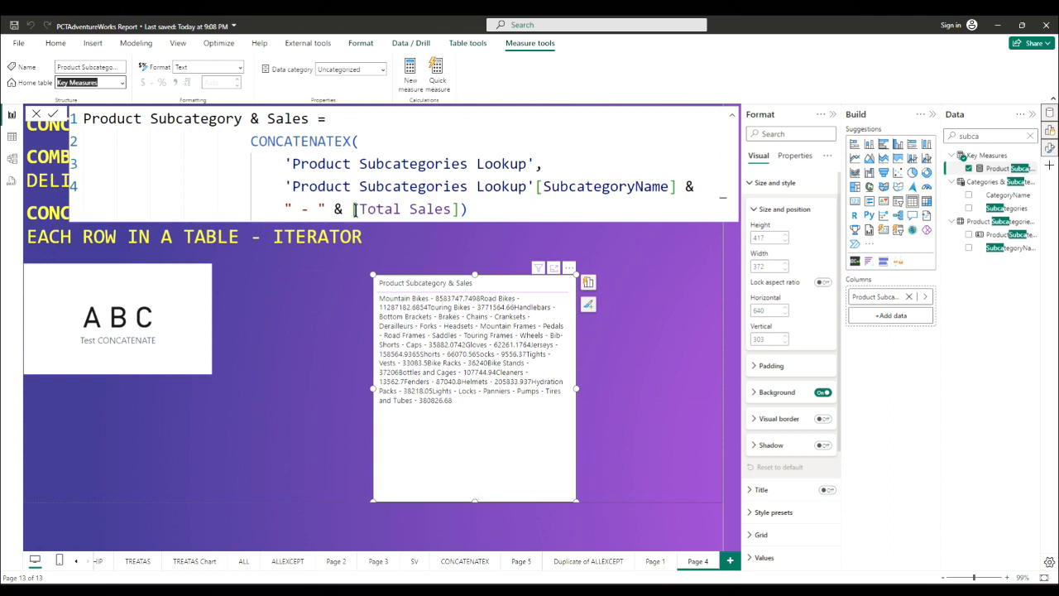
Step: Wrap [Total Sales] in the measure's expression in a FORMAT function with the format string "0,0.00"
click(352, 209)
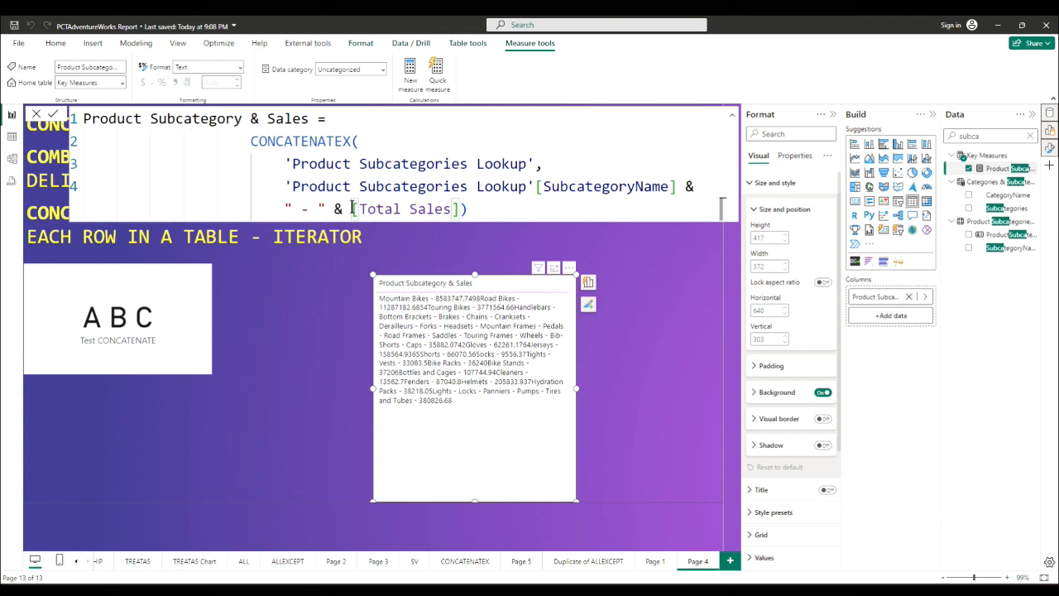
text(FORMA)
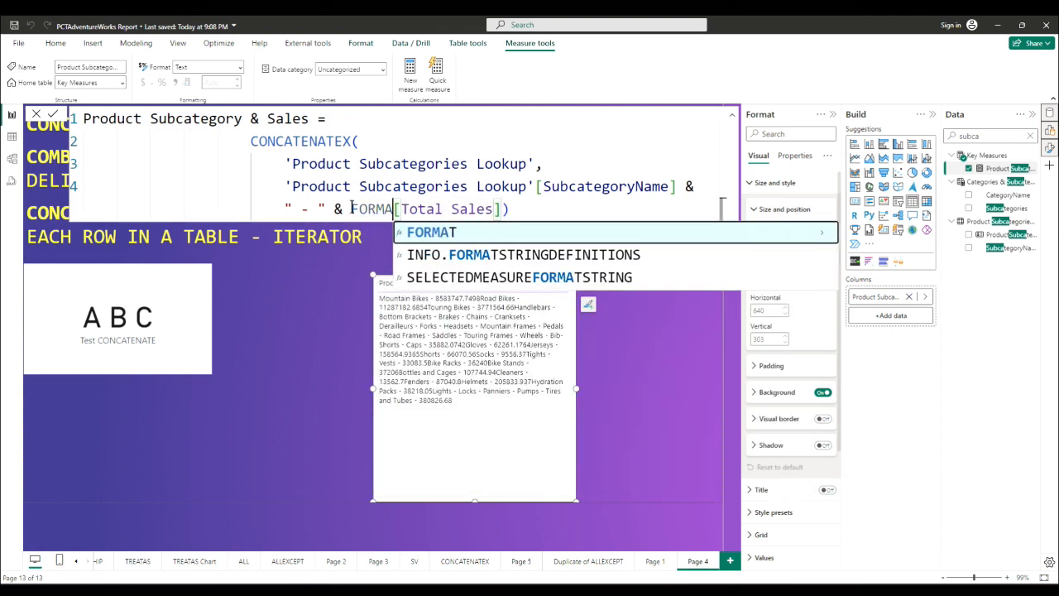
text(T()
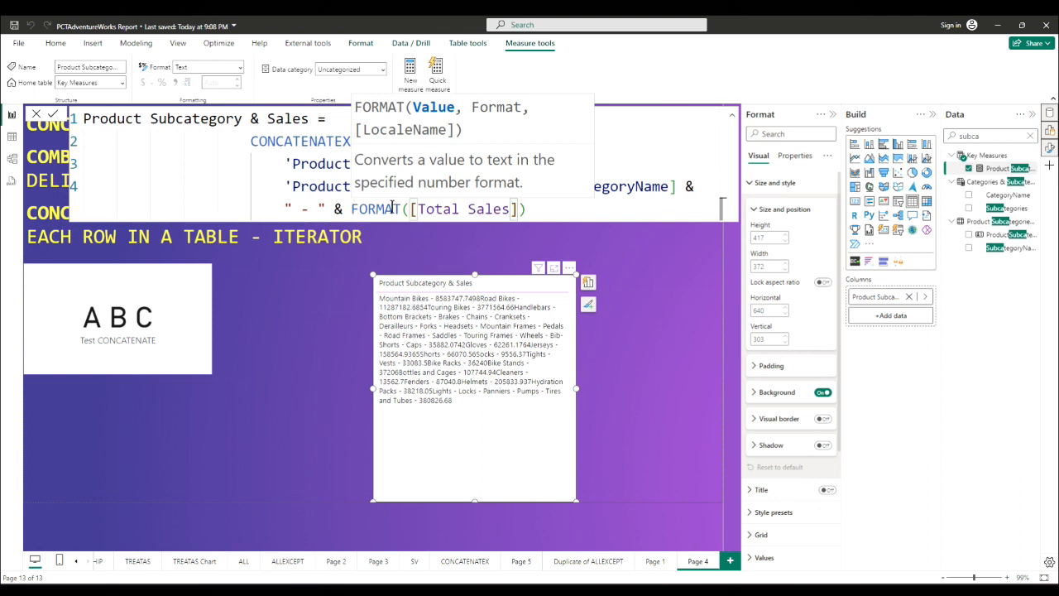
click(517, 209)
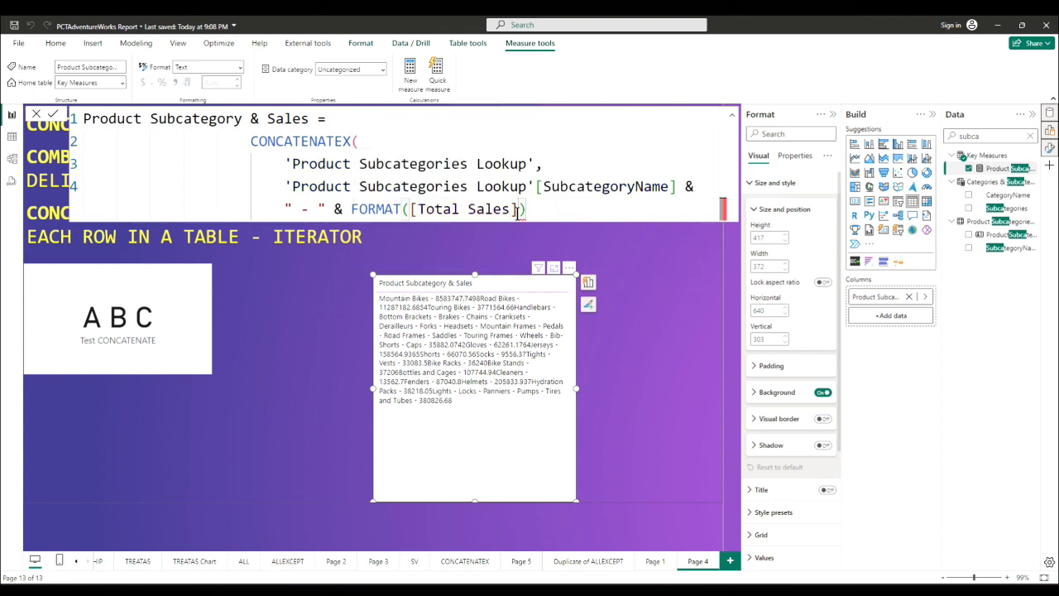
text(, )
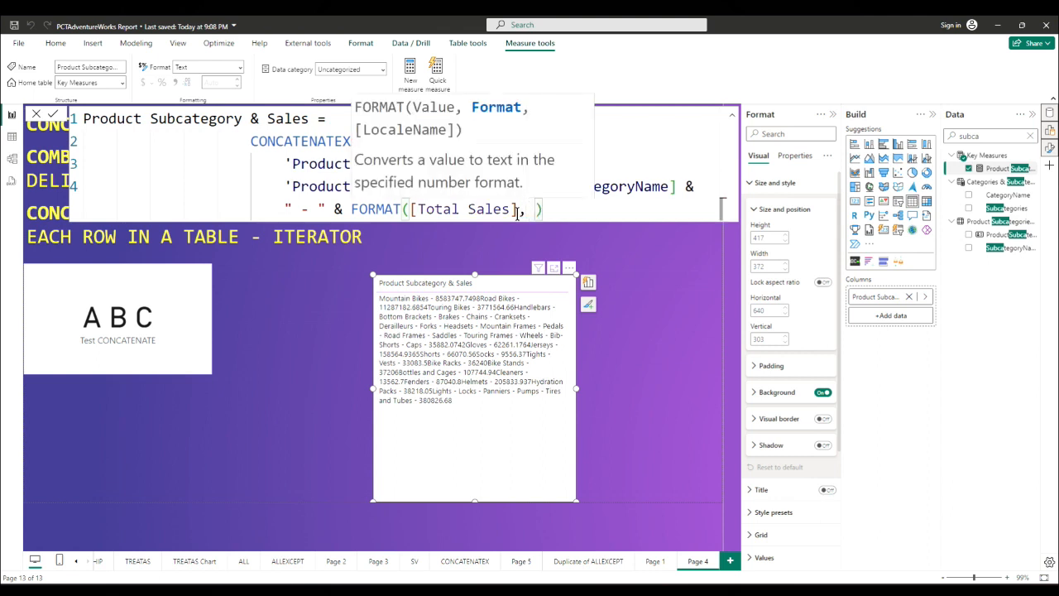
text("0,0.00)
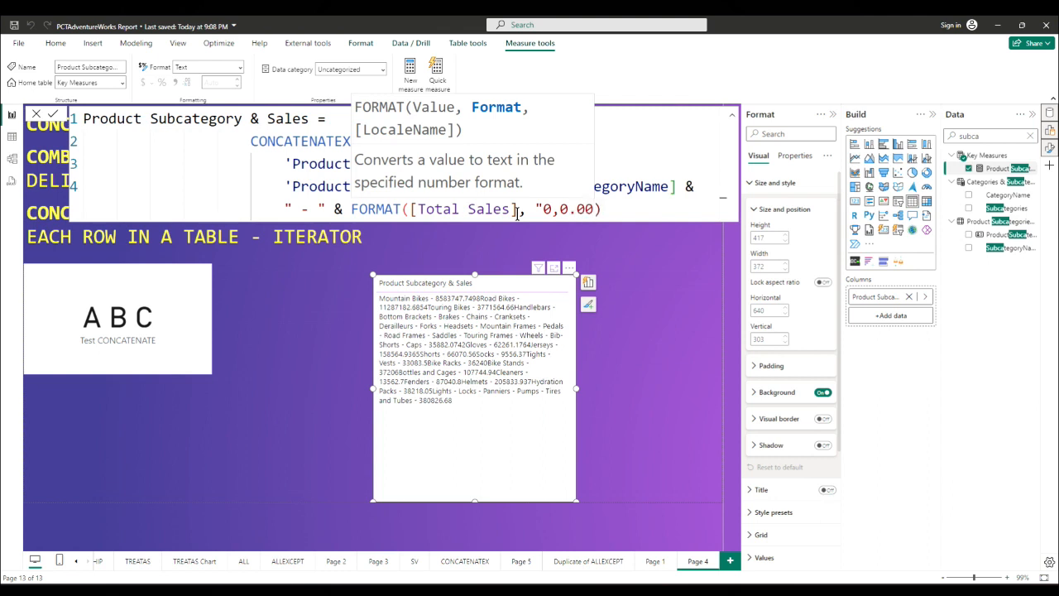
text("))
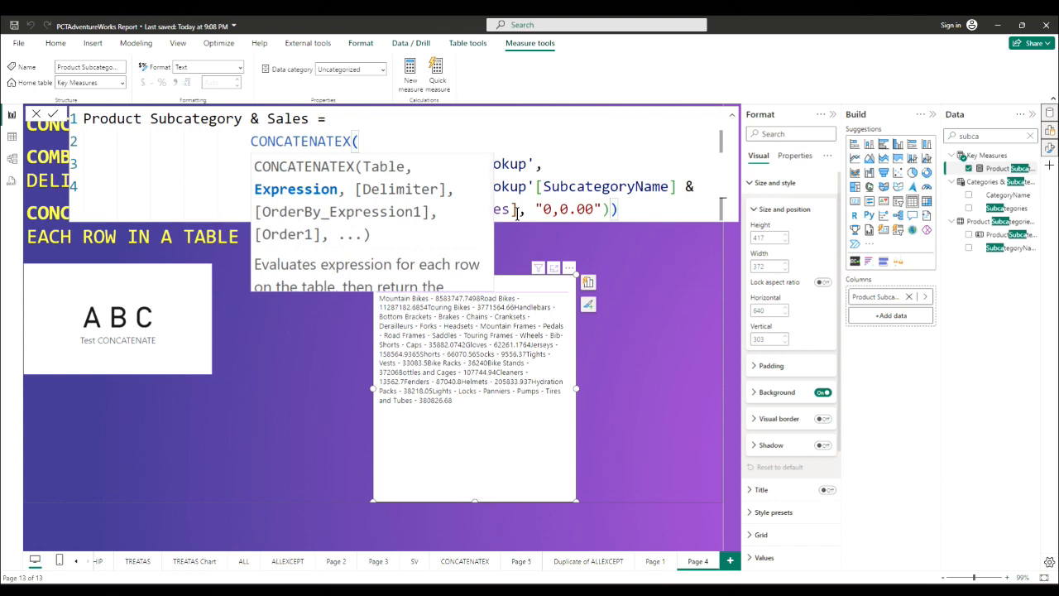
Step: Add UNICHAR(10) as the CONCATENATEX delimiter argument on its own line after the FORMAT expression
click(620, 209)
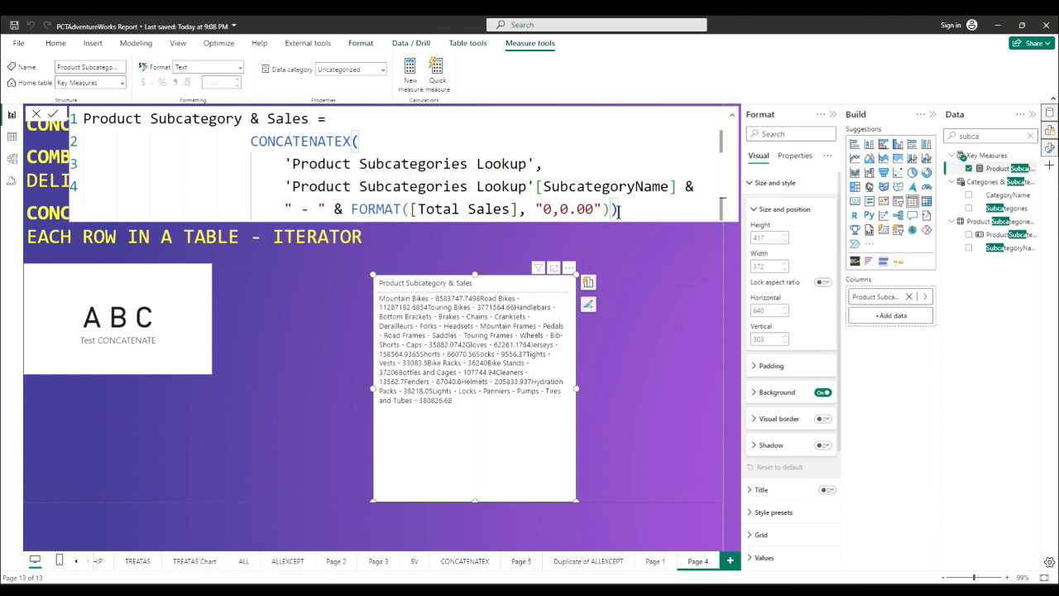
key(Left)
text(,)
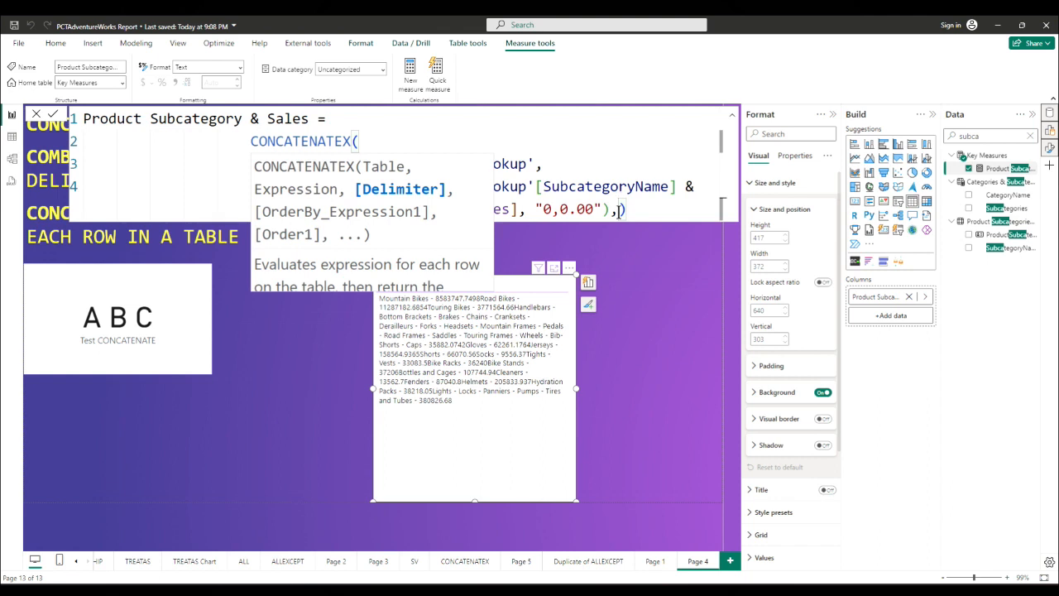
text(UN)
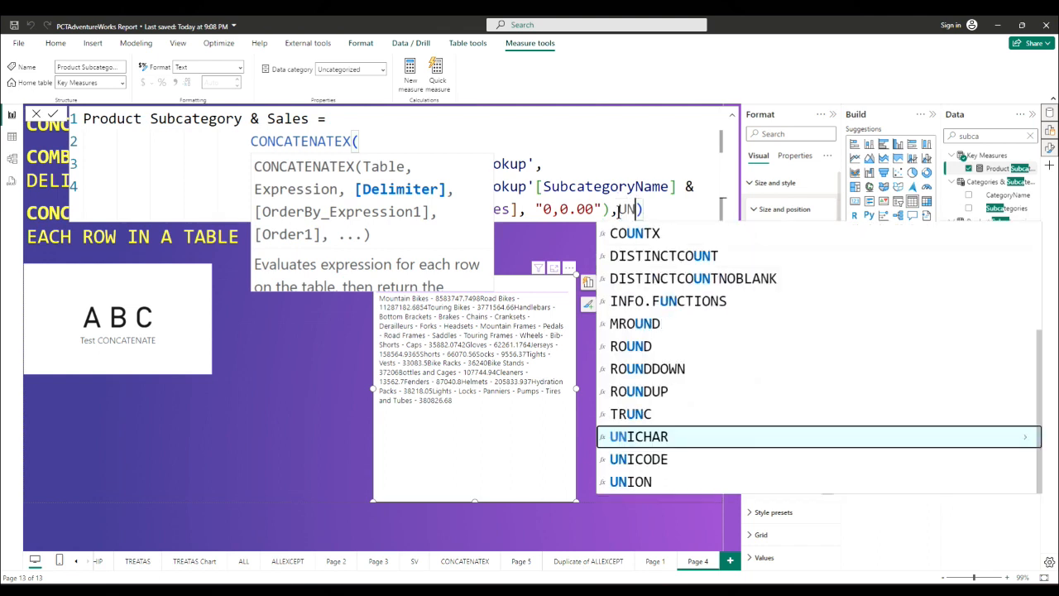
text(I)
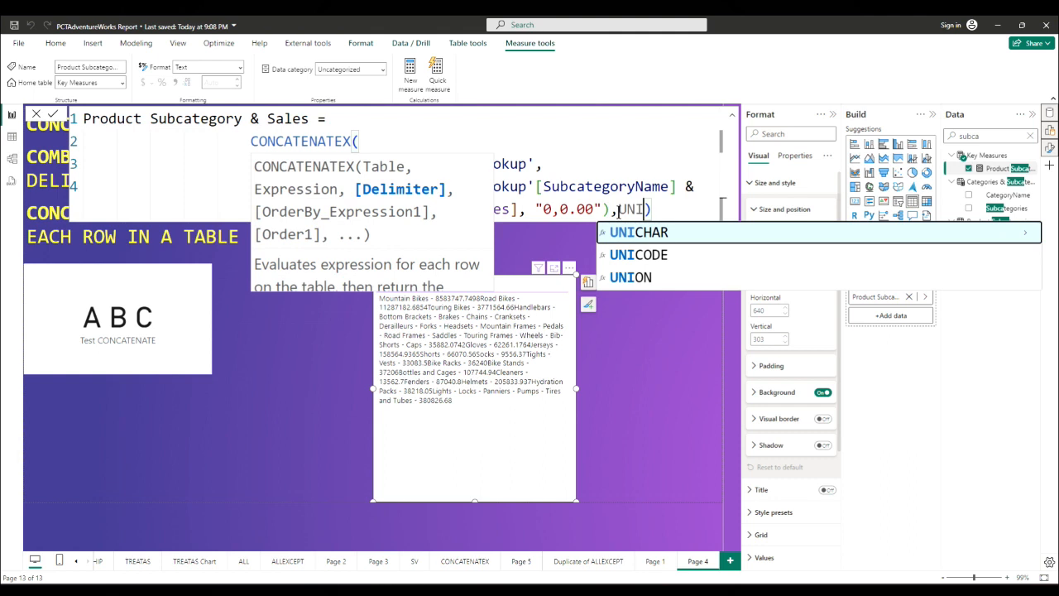
text(C)
key(Tab)
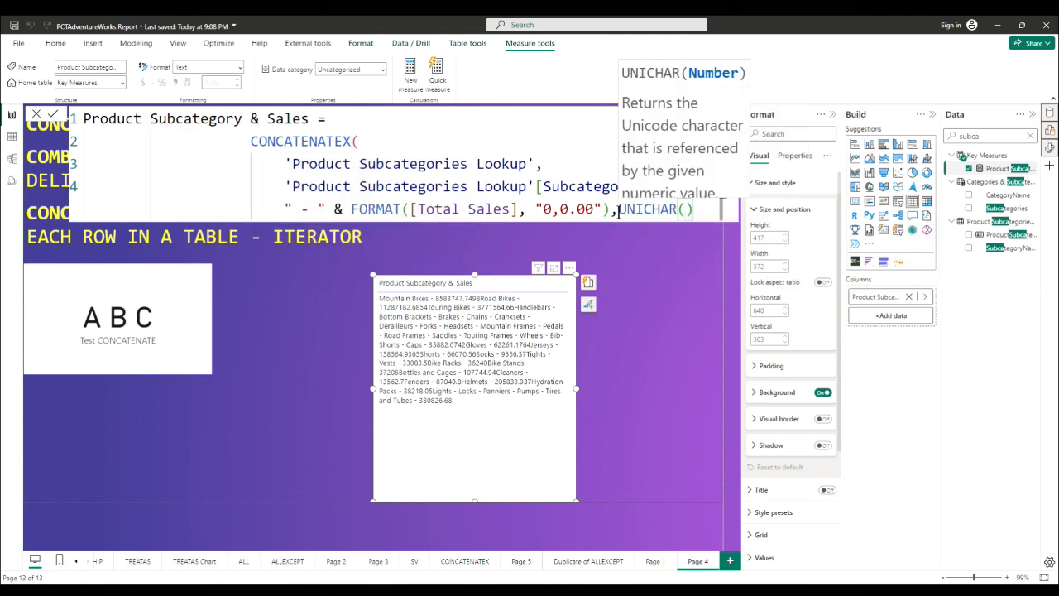
text(10)
click(616, 212)
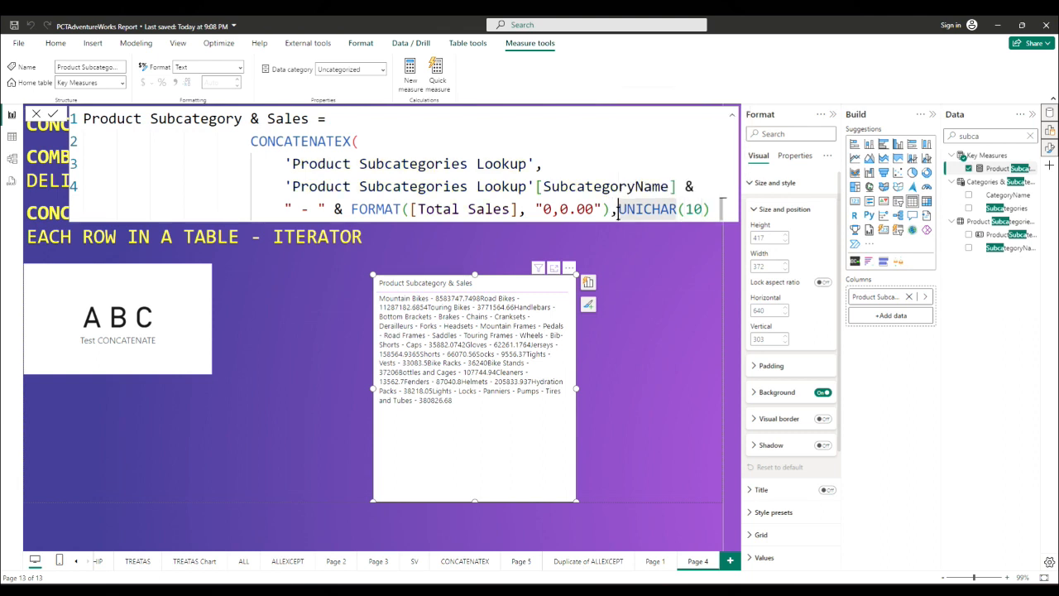
key(shift+Return)
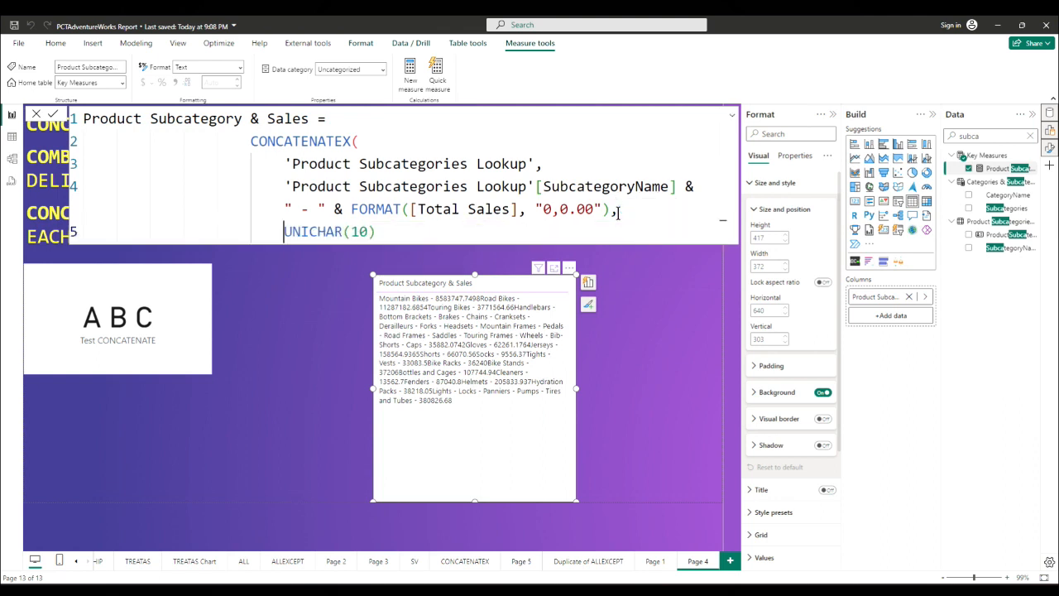
Step: Add [Total Sales] as the order-by expression on a new line after the UNICHAR(10) delimiter
click(375, 234)
text(,)
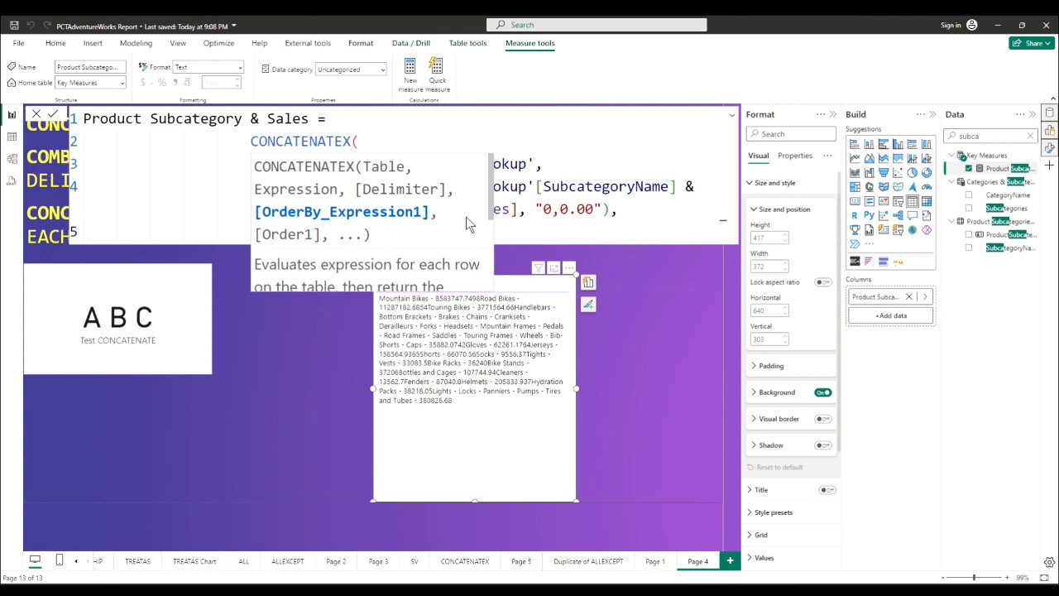
key(Return)
text(t)
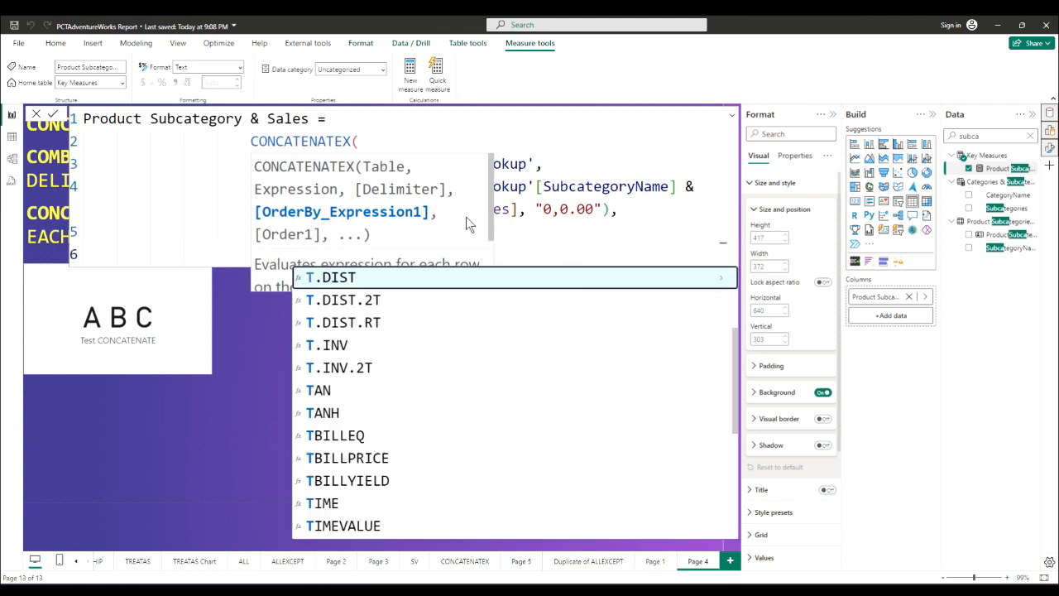
text(ot)
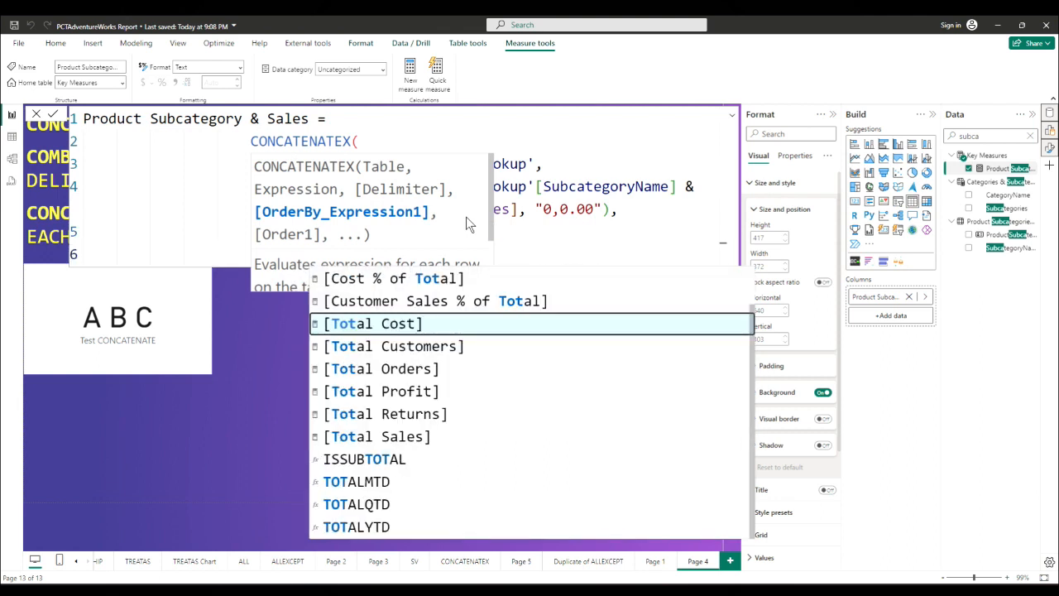
key(Down)
key(Down)
key(Down)
key(Down)
key(Down)
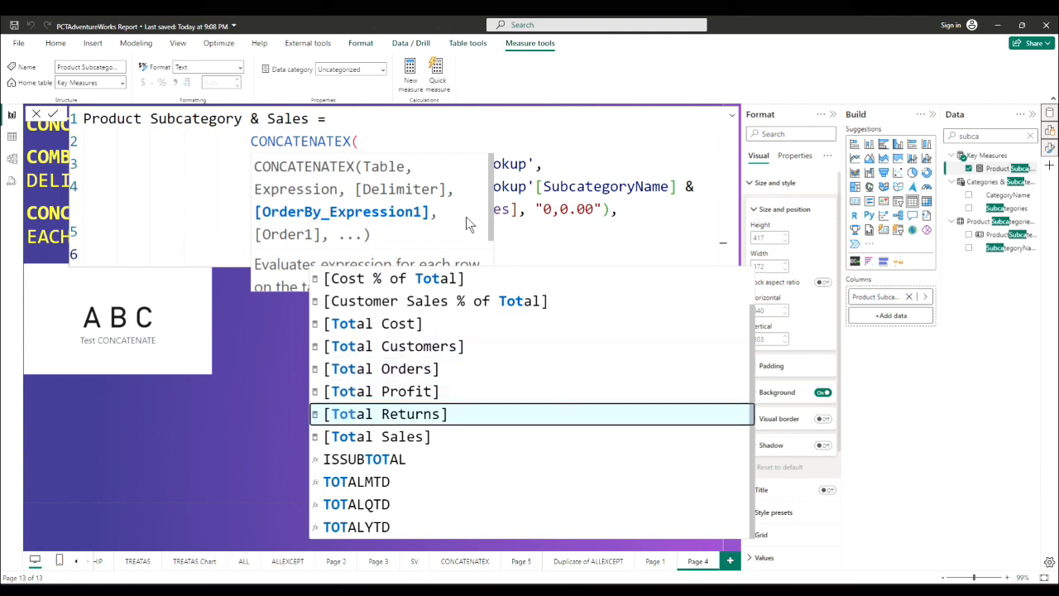
key(Tab)
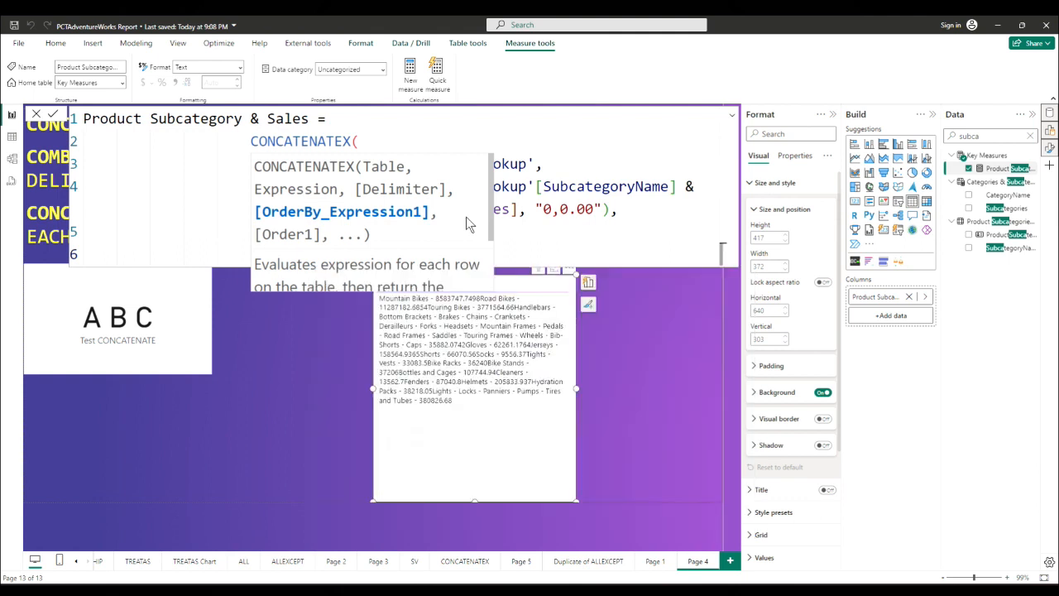
key(Escape)
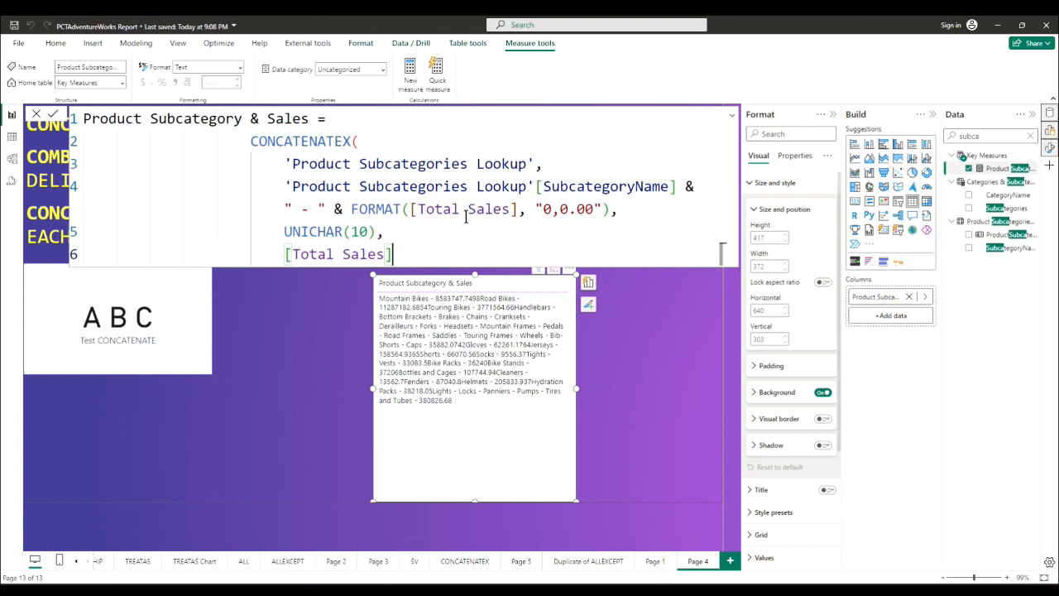
Step: Set the sort order argument after the order-by [Total Sales] to DESC
text(,)
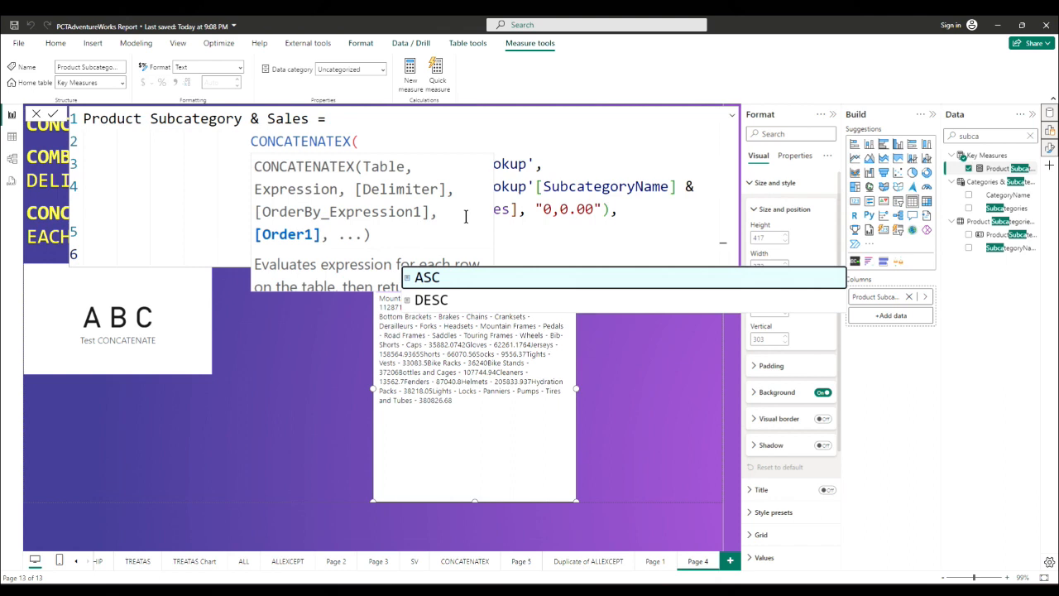
key(Down)
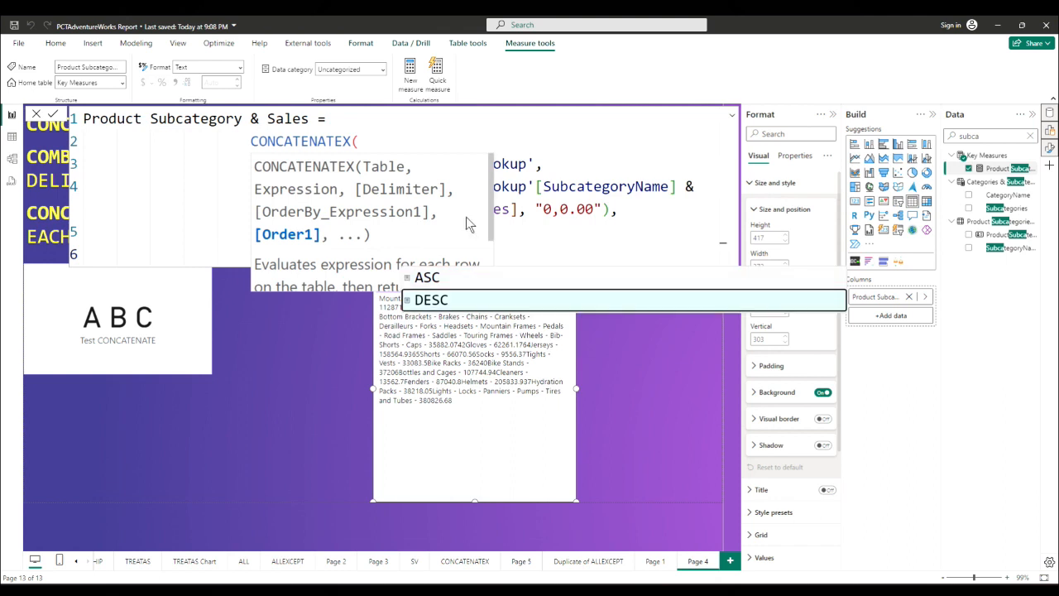
key(Tab)
key(Escape)
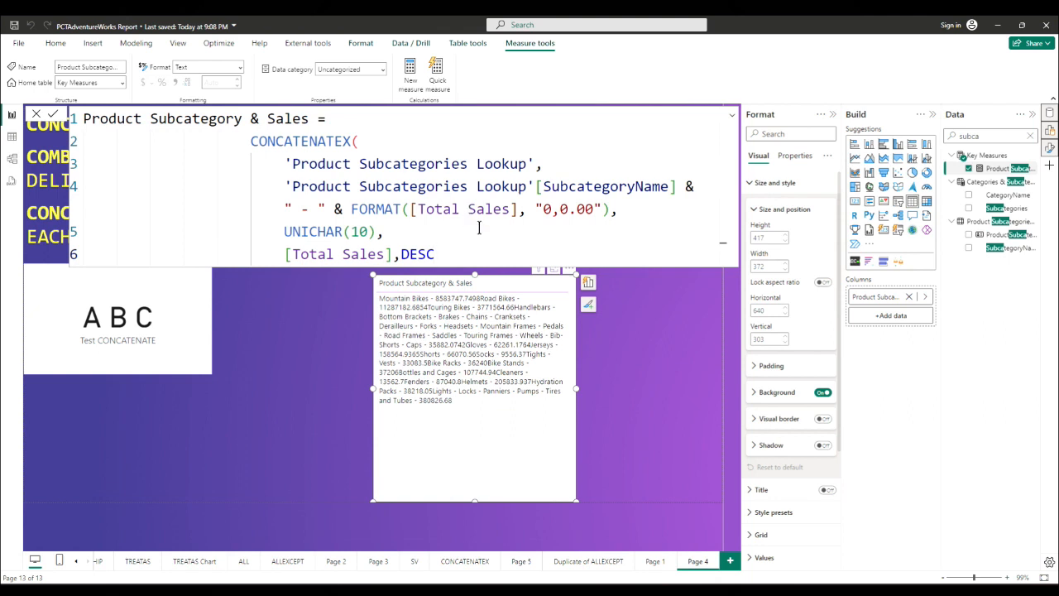
Step: Close the CONCATENATEX expression, change the FORMAT string to "$0,0.00", and commit the Product Subcategory & Sales measure
text())
click(52, 114)
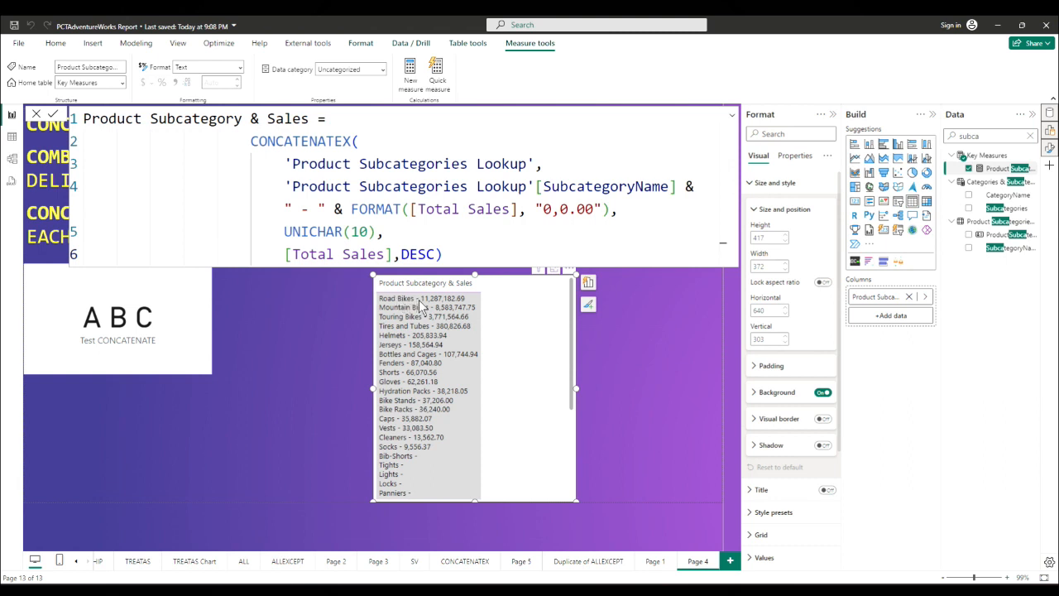
click(539, 211)
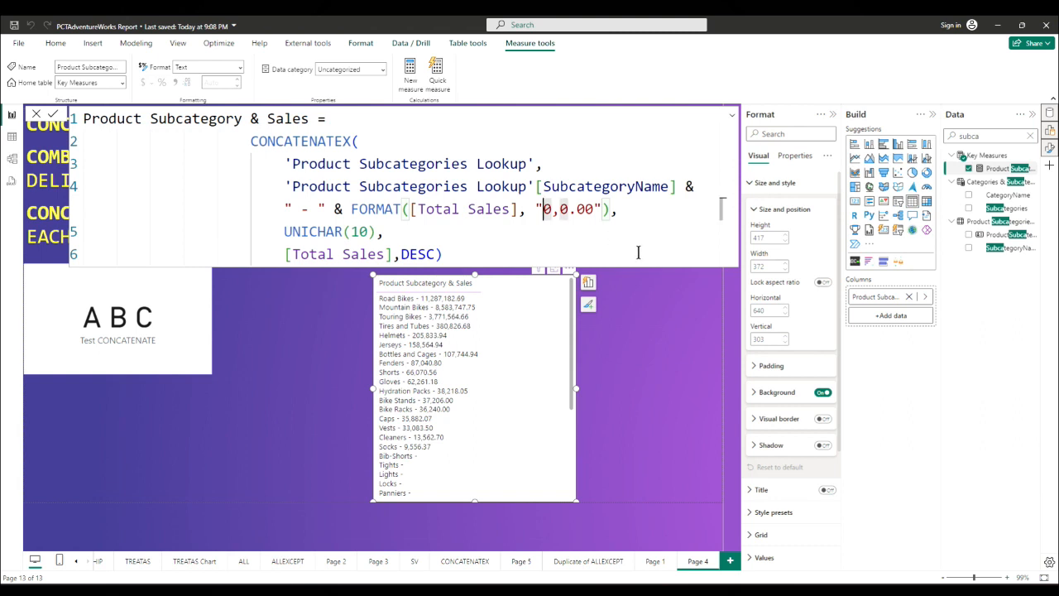
text($)
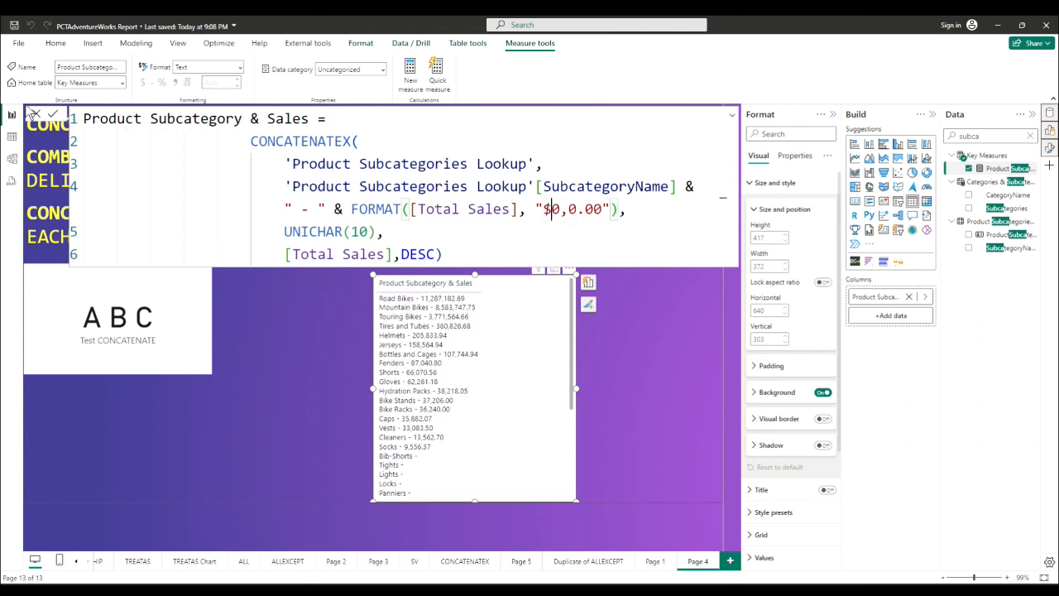
click(54, 115)
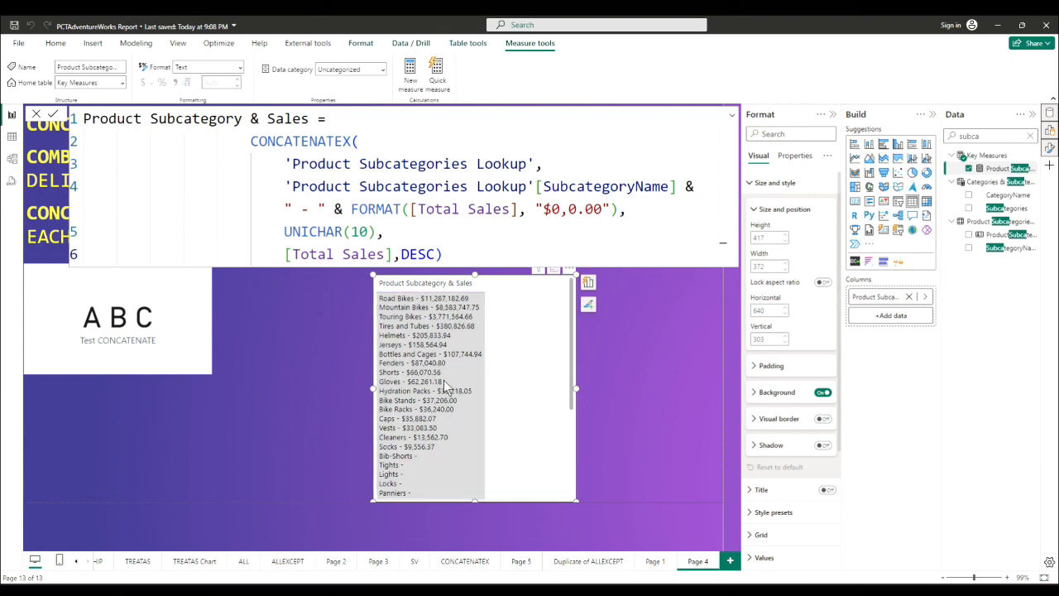
Step: Move the Product Subcategory & Sales table next to the Test CONCATENATE card, at about horizontal 365 and vertical 283
scroll(517, 412, up, 4)
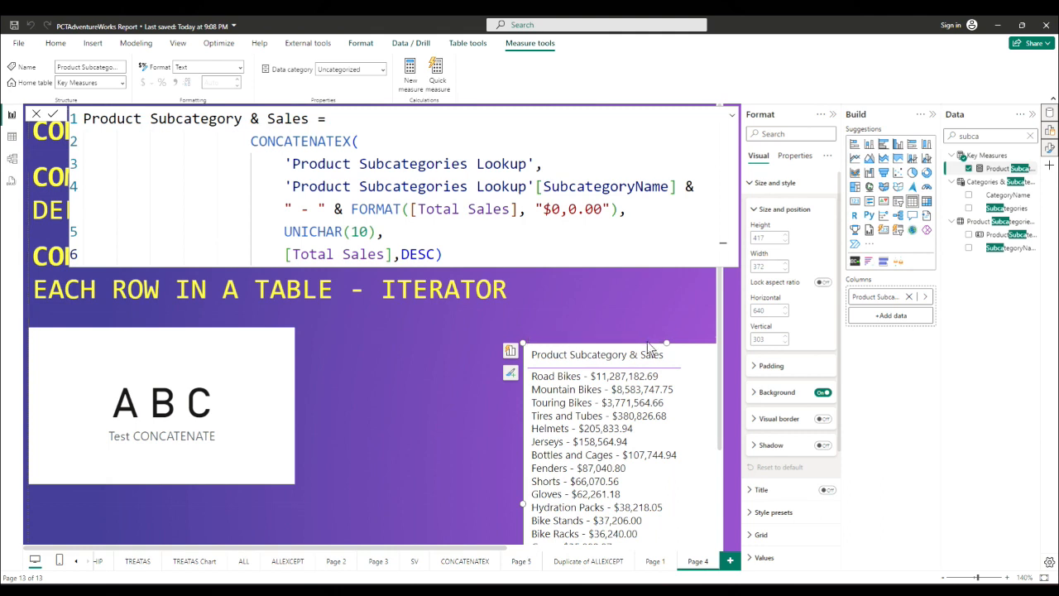
click(522, 351)
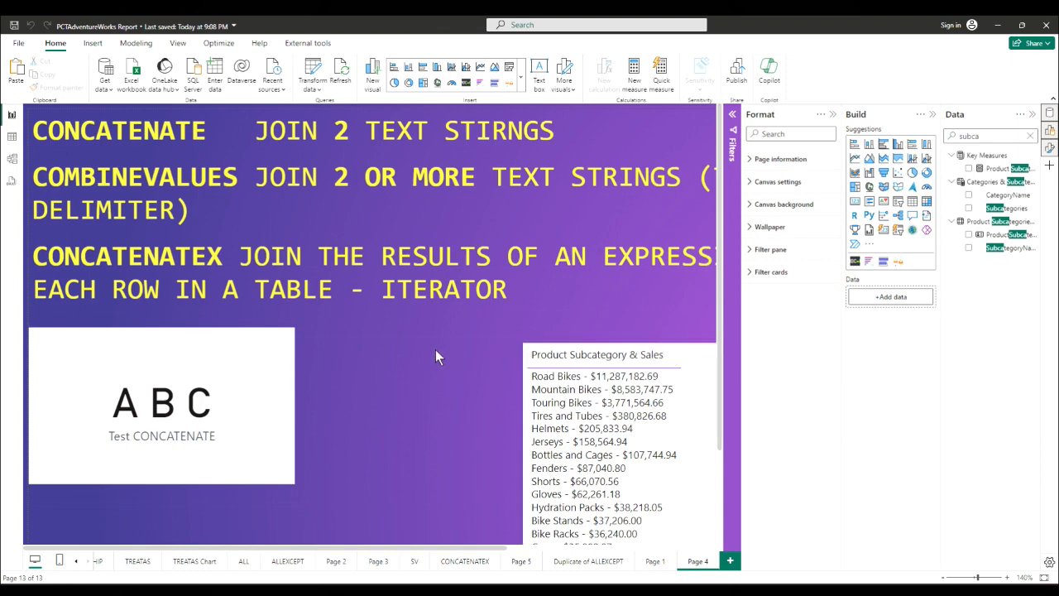
scroll(440, 405, down, 4)
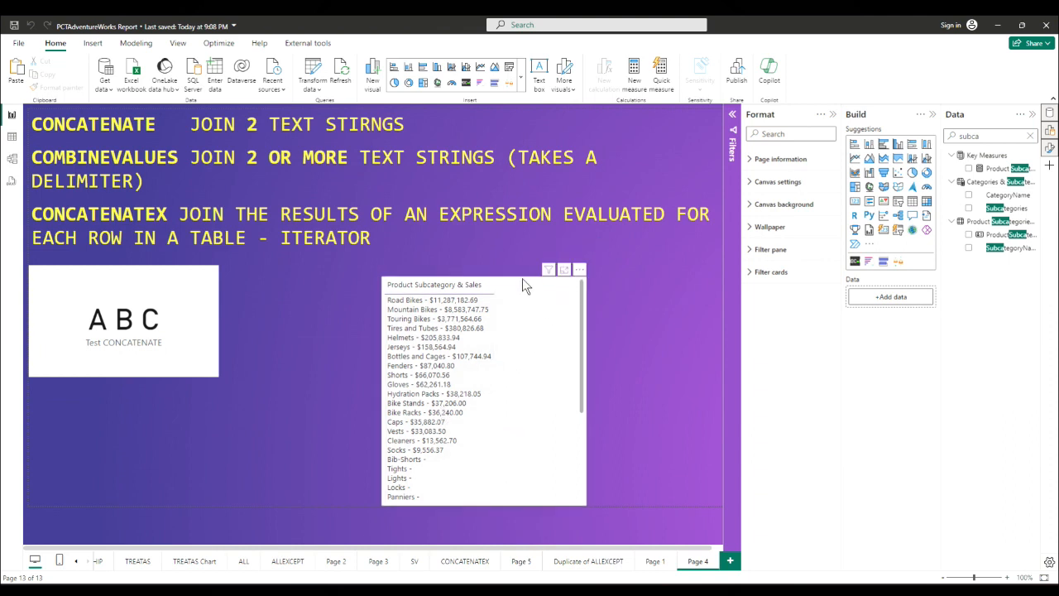
drag(522, 280, 371, 270)
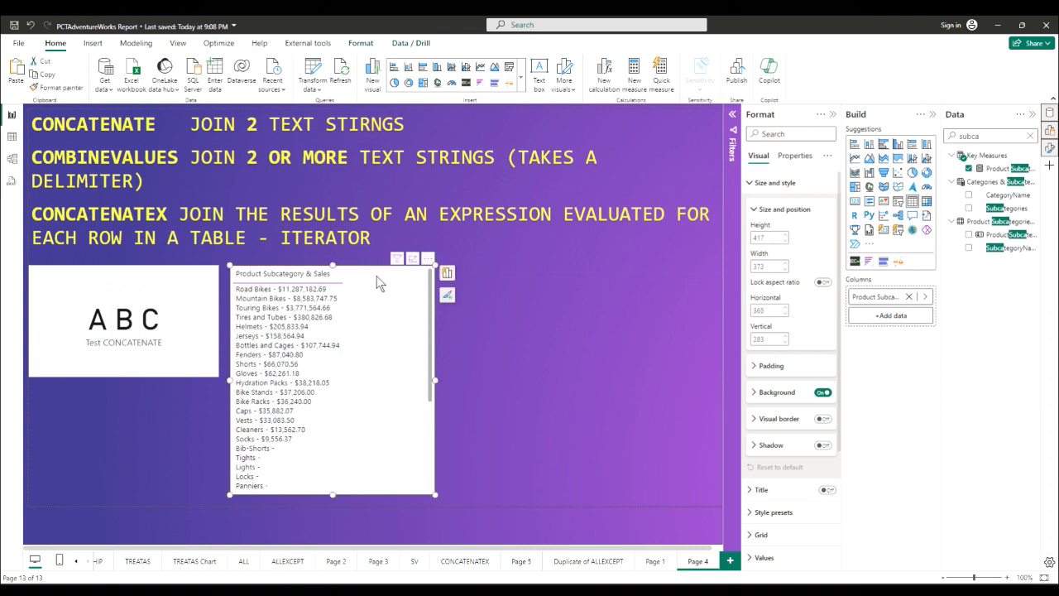
Step: Add a slicer on SubcategoryName from Product Subcategories Lookup beside the sales table, about 345 wide and 382 high
click(541, 311)
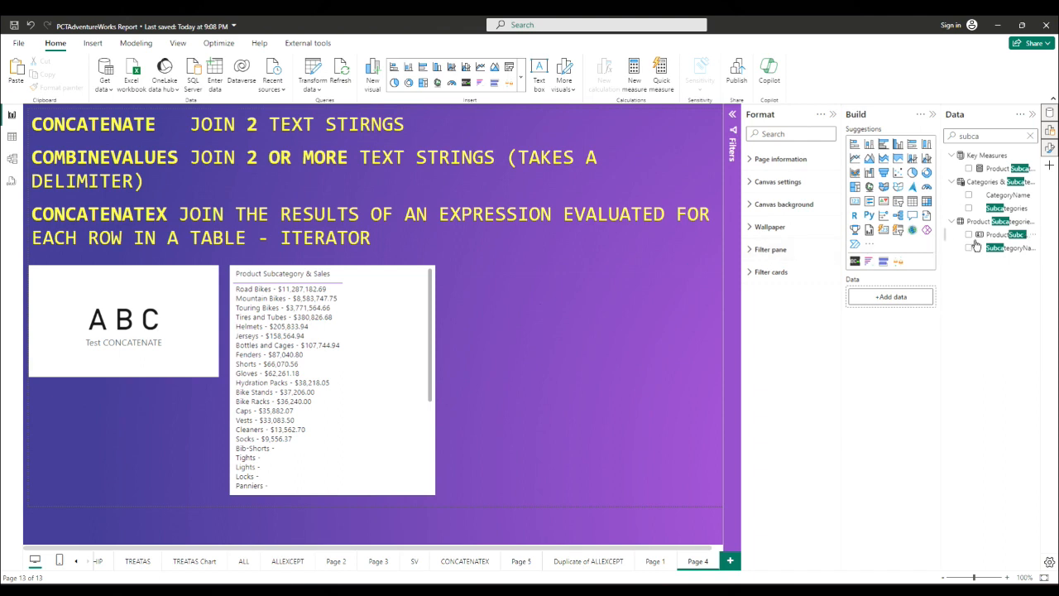
click(899, 204)
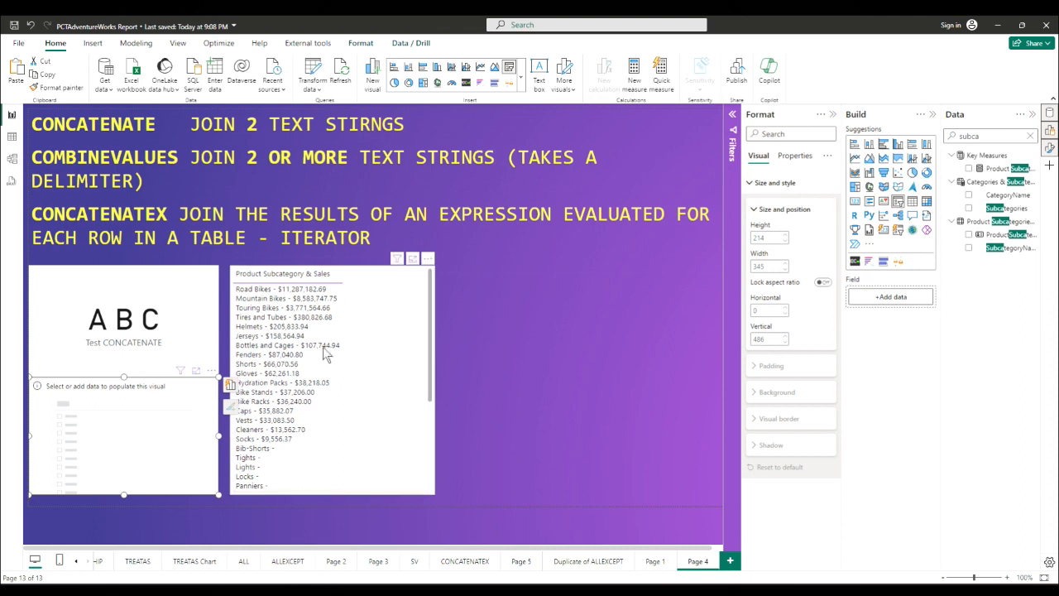
drag(164, 426, 602, 359)
drag(629, 325, 628, 313)
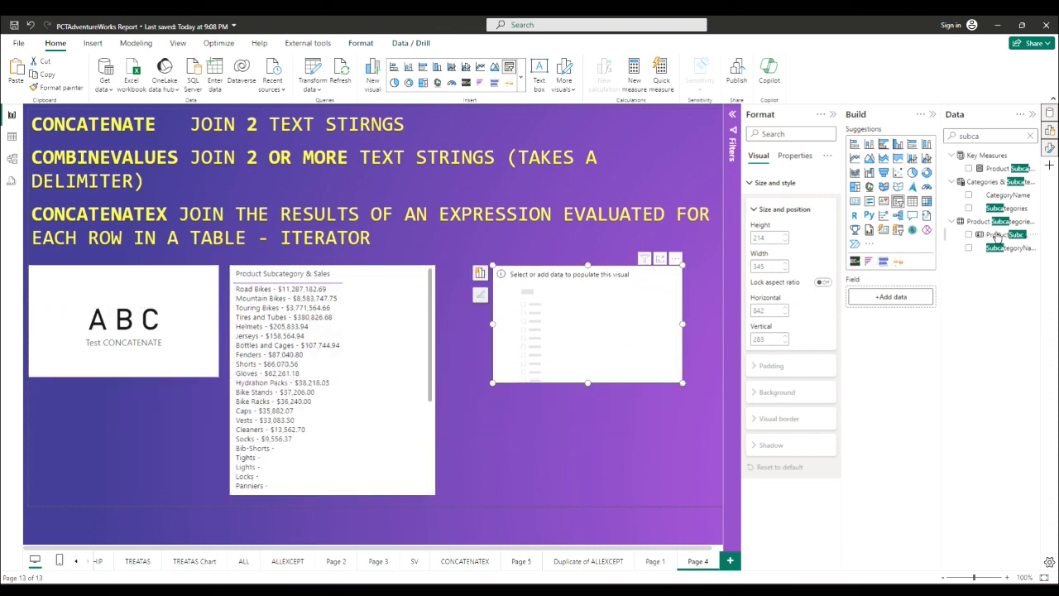
drag(601, 320, 601, 317)
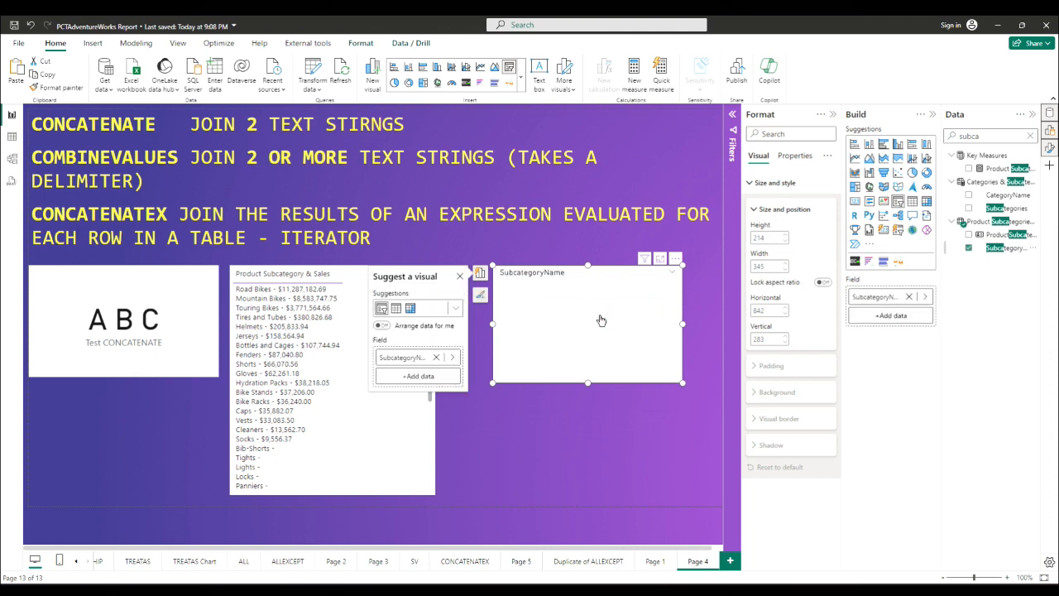
drag(587, 383, 585, 475)
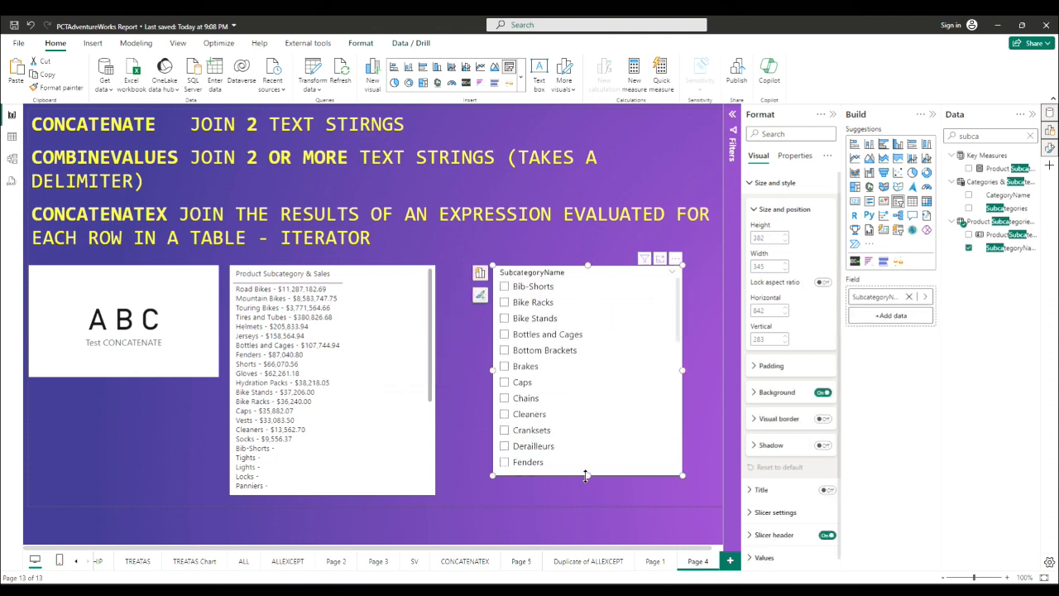
Step: Create a new measure named Chosen Subcat in Key Measures and start its expression with the SELECTEDVALUE function
right_click(998, 159)
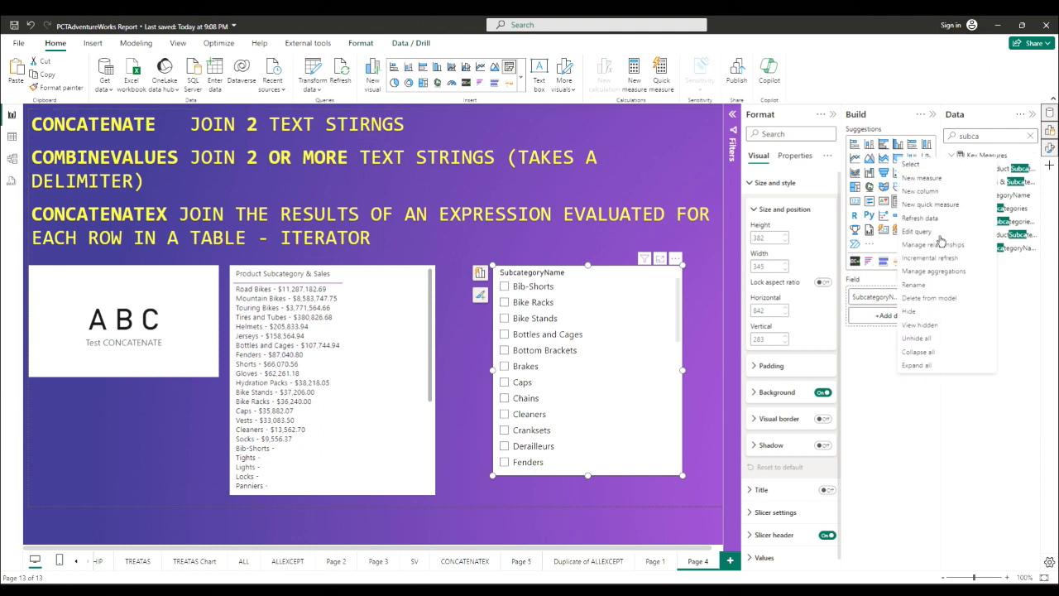
click(937, 182)
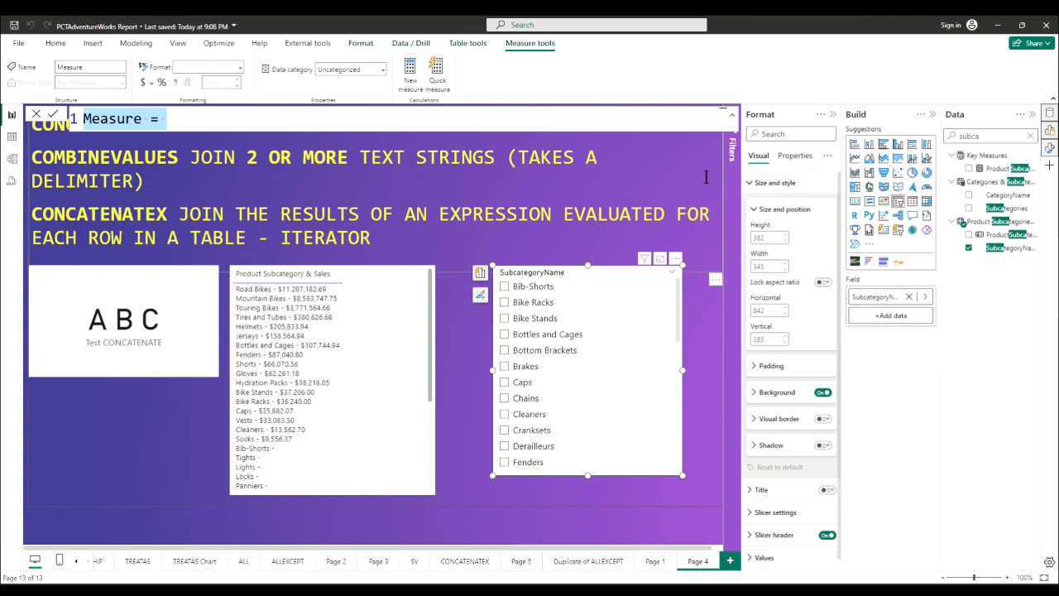
text(Chosen Sub)
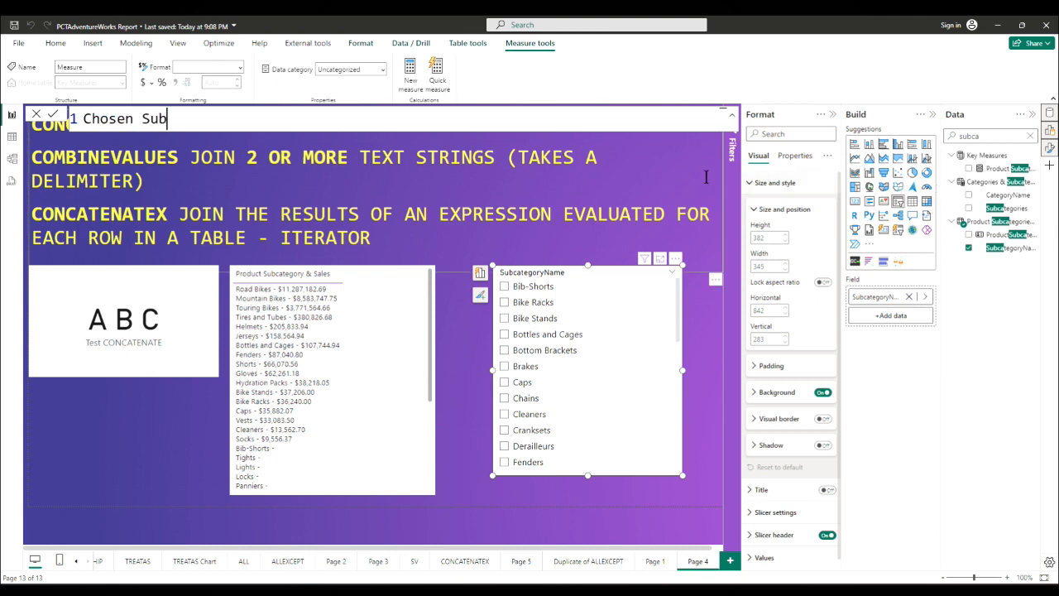
text(cat = sele)
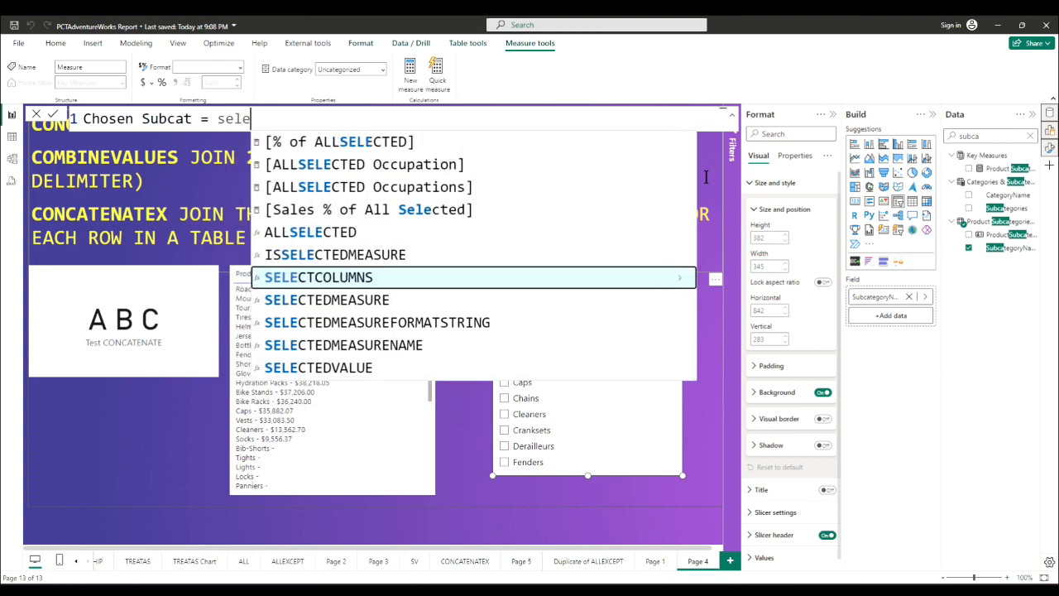
key(Down)
key(Down)
key(Down)
key(Down)
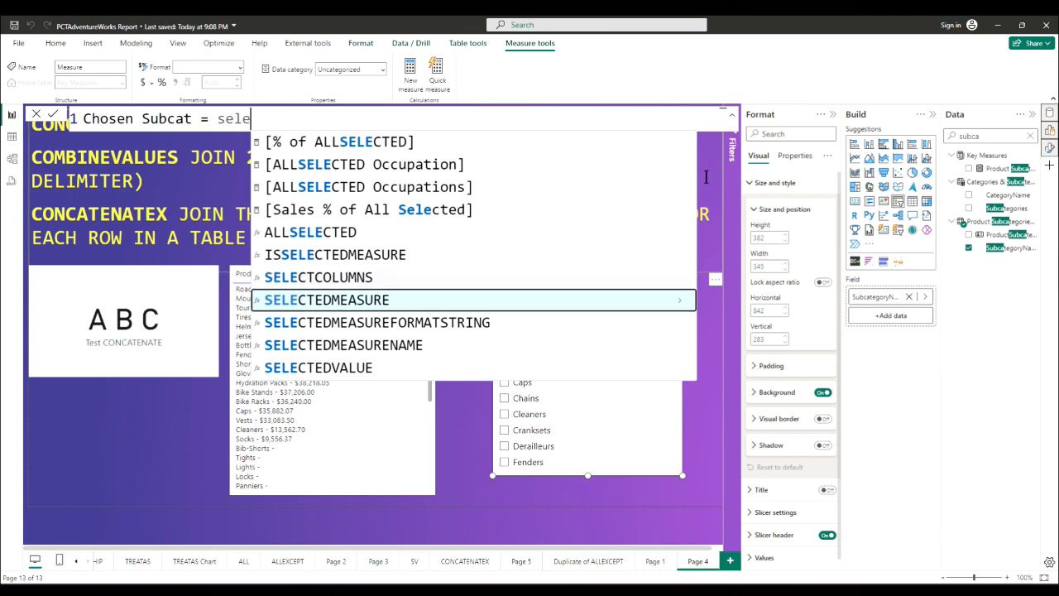
key(Tab)
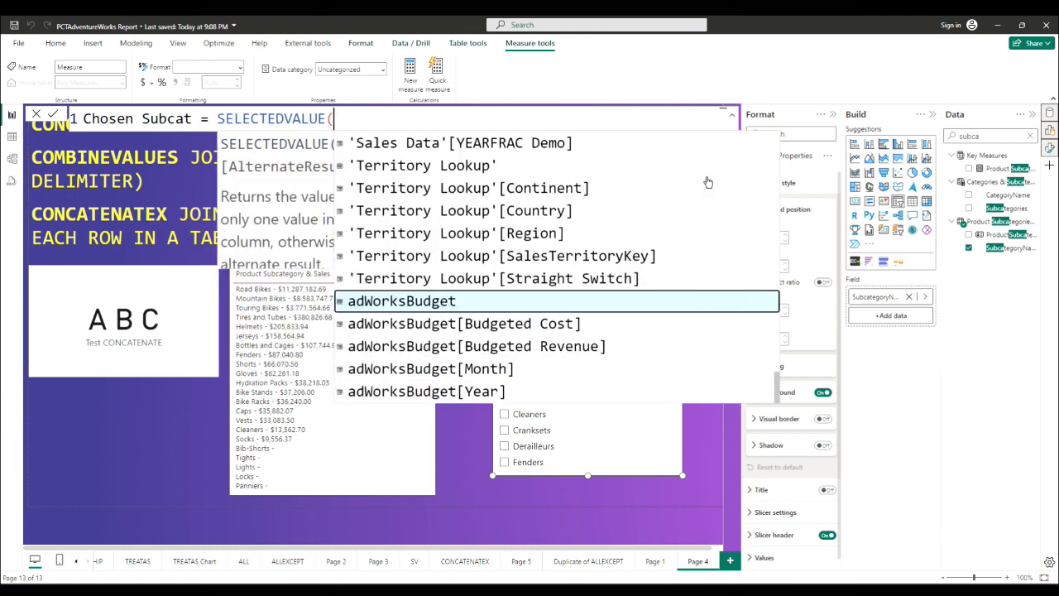
Step: Complete SELECTEDVALUE with 'Product Subcategories Lookup'[SubcategoryName] as its column and commit the Chosen Subcat measure
text(sub)
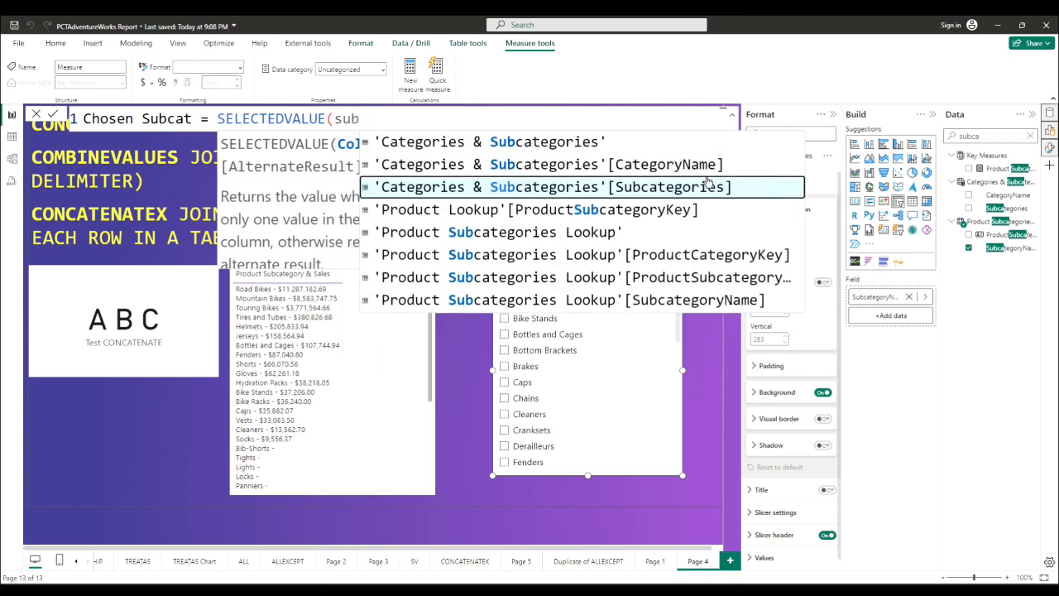
key(Down)
key(Down)
key(Down)
key(Down)
key(Down)
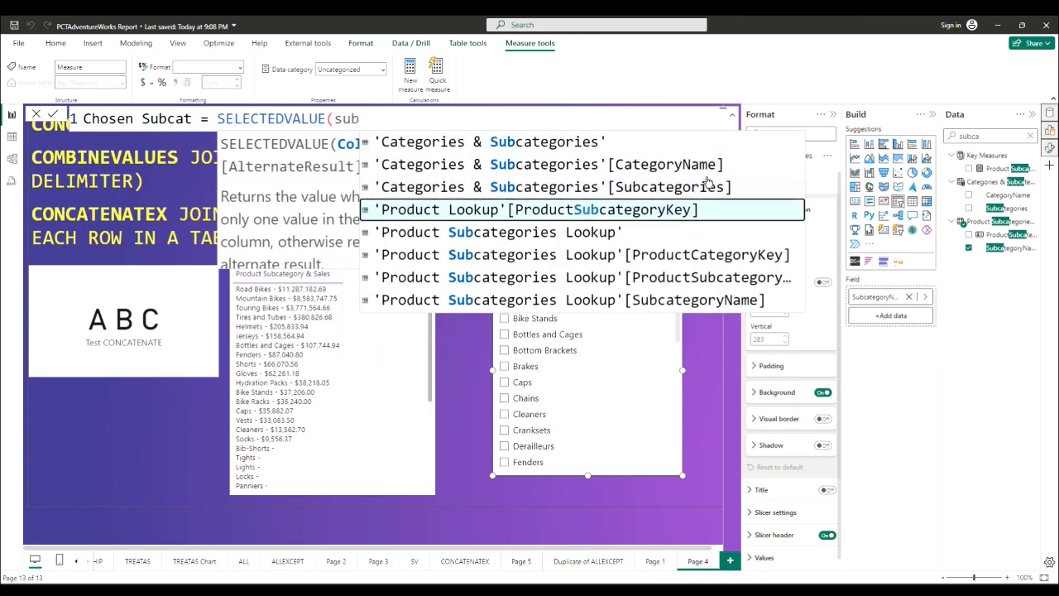
key(Tab)
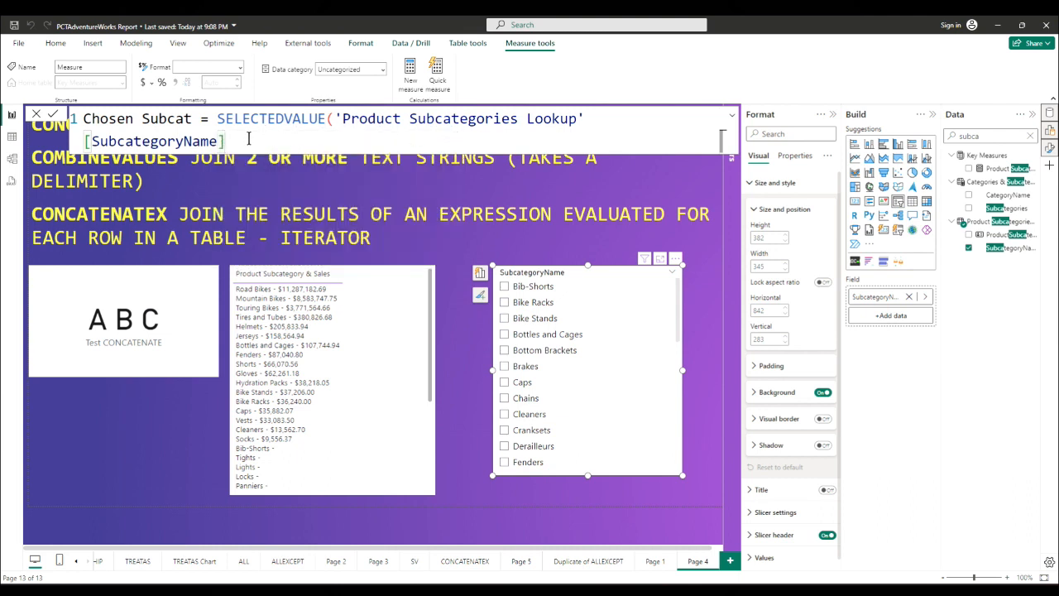
text())
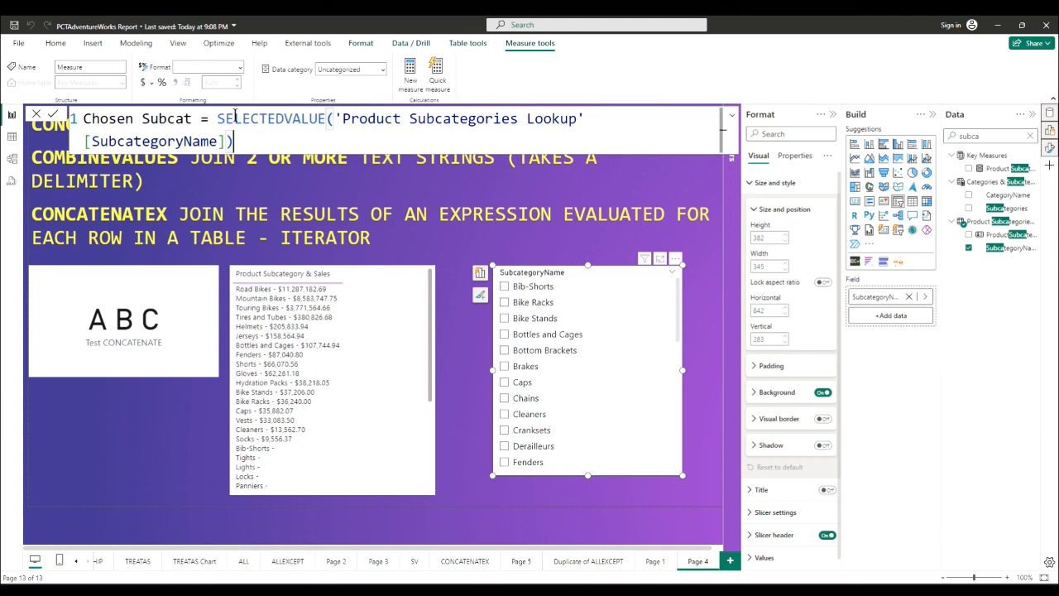
click(51, 116)
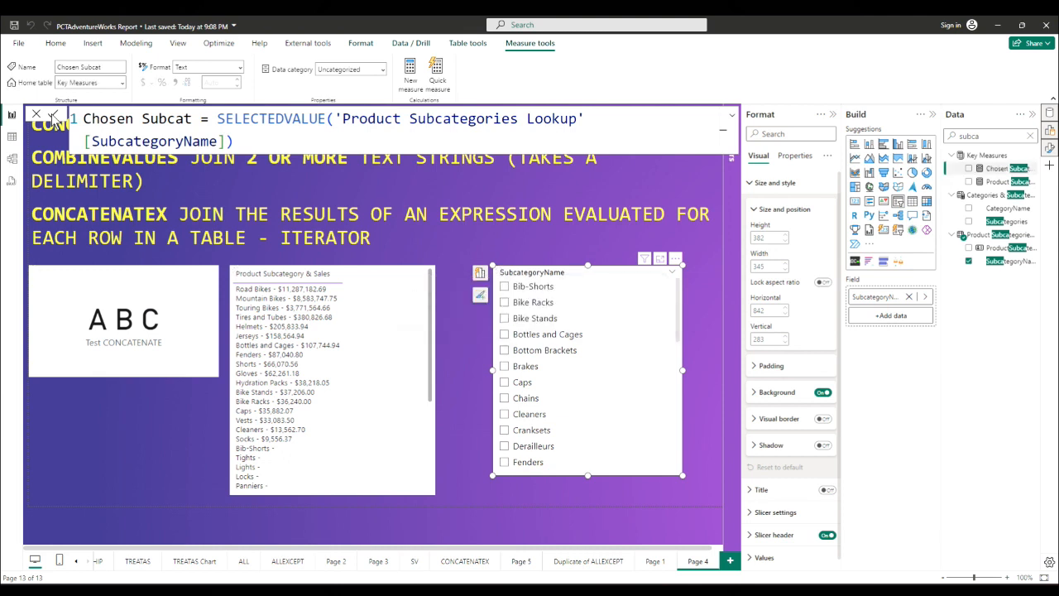
Step: Replace the Test CONCATENATE measure in the card visual with the Chosen Subcat measure
click(157, 329)
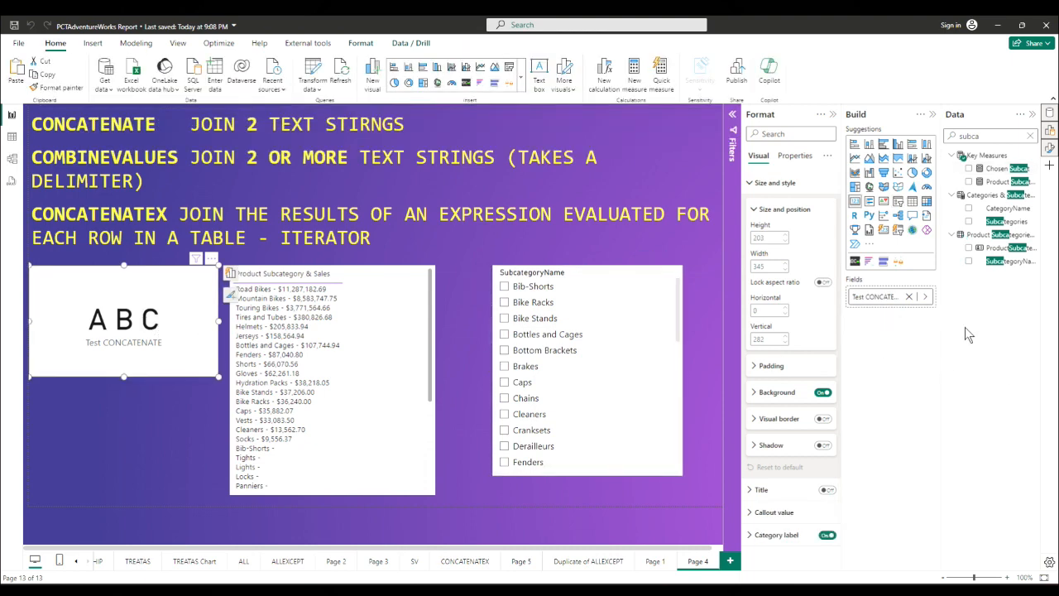
click(908, 298)
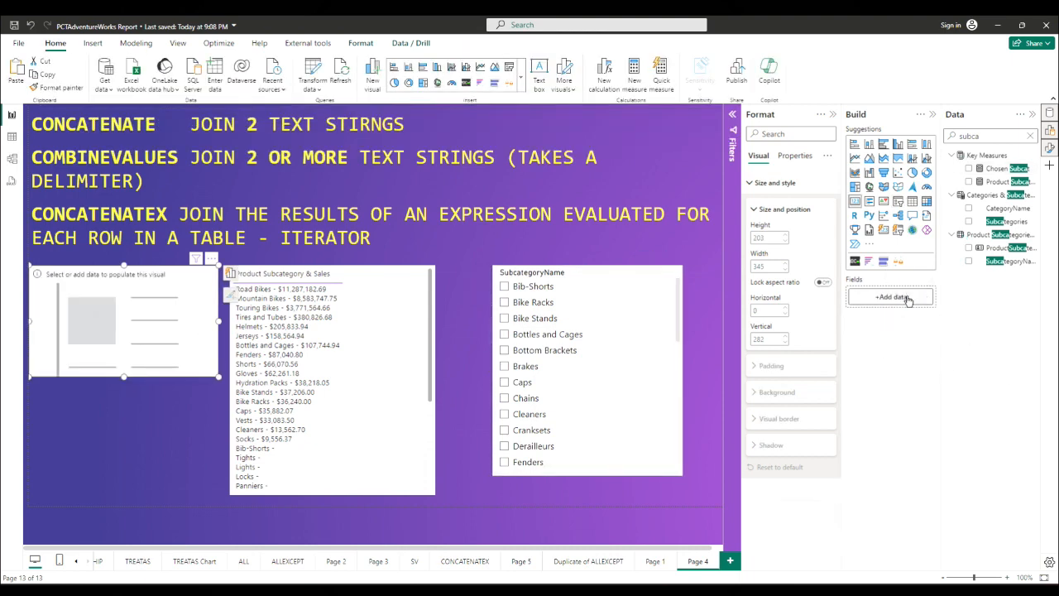
drag(998, 170, 119, 317)
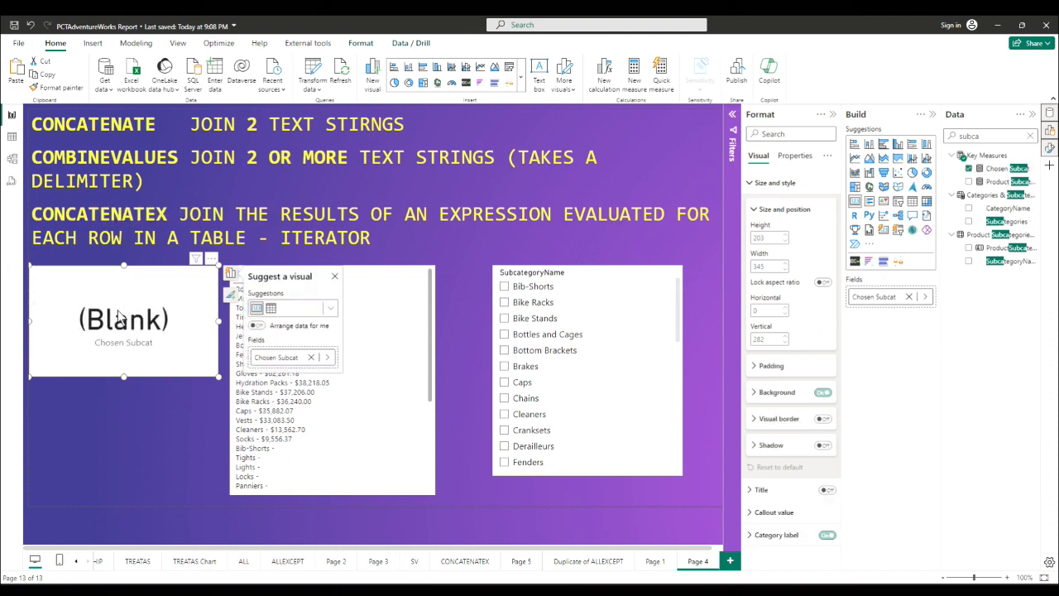
Step: Test the Chosen Subcat card and sales table by selecting slicer subcategories one at a time from Bib-Shorts to Chains
click(505, 286)
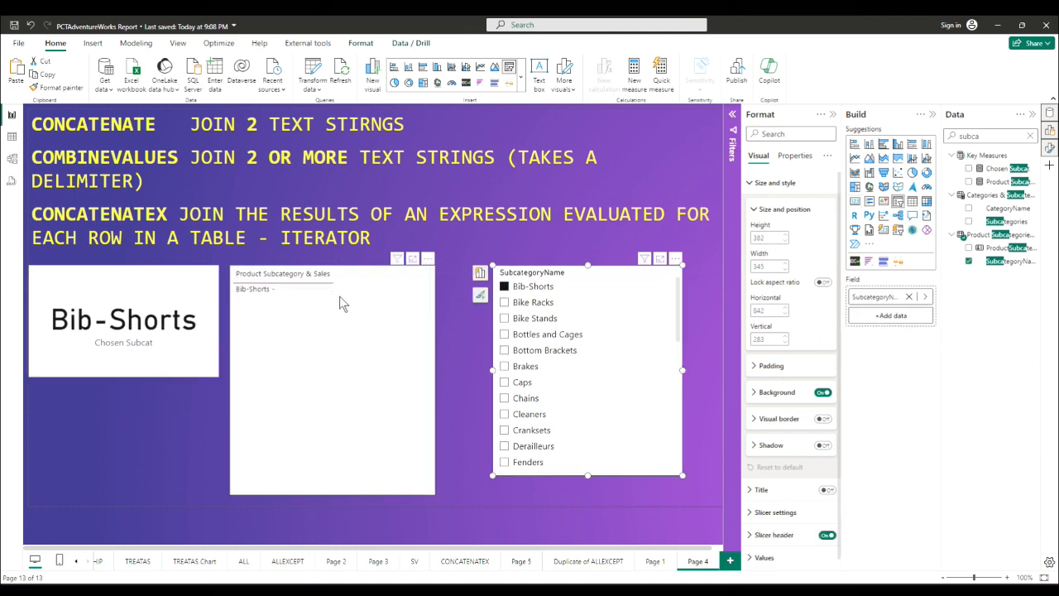
click(504, 303)
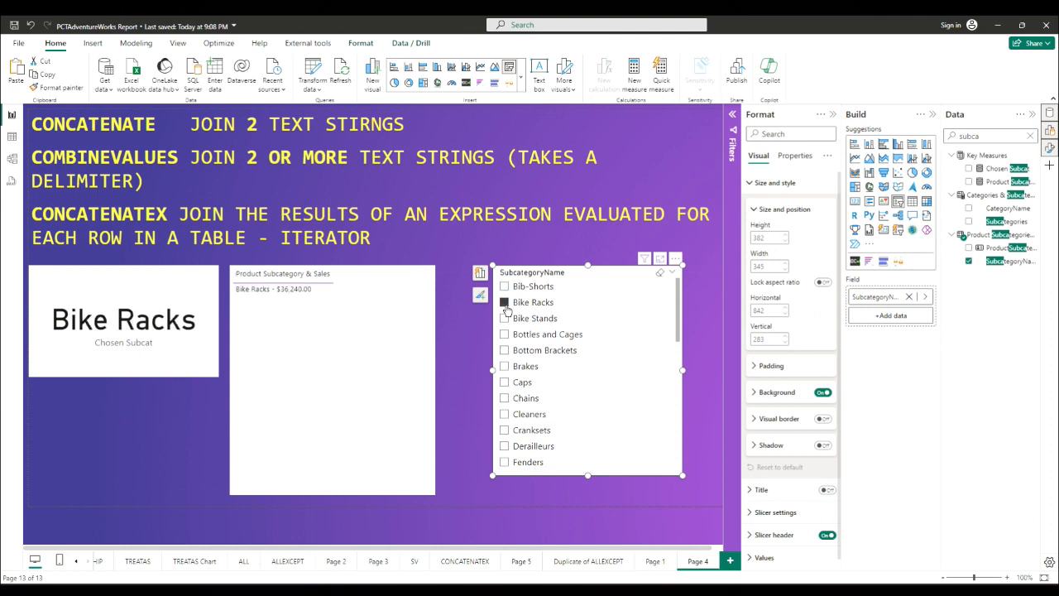
click(504, 319)
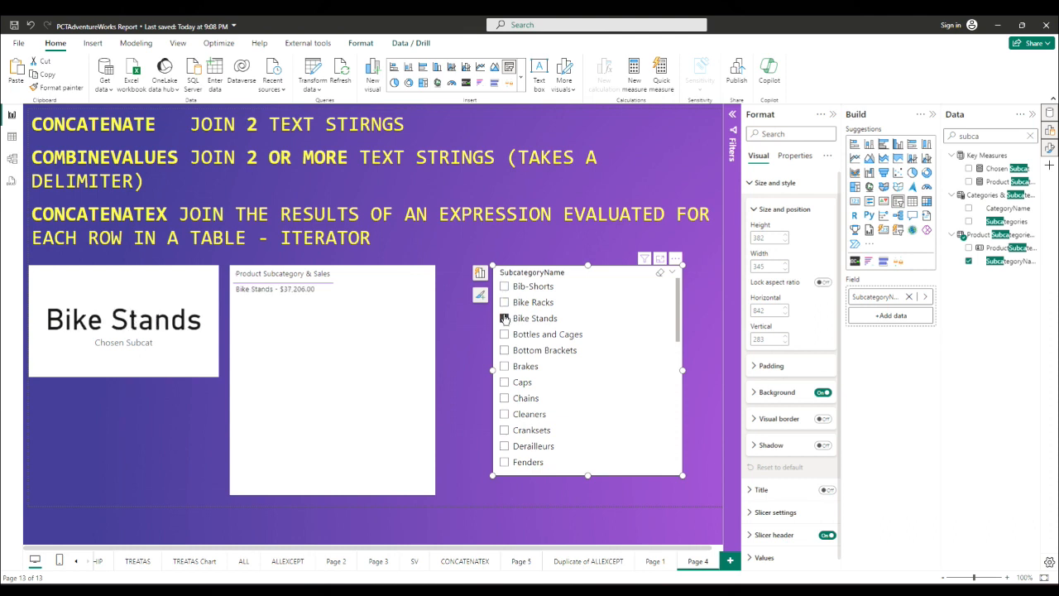
click(505, 335)
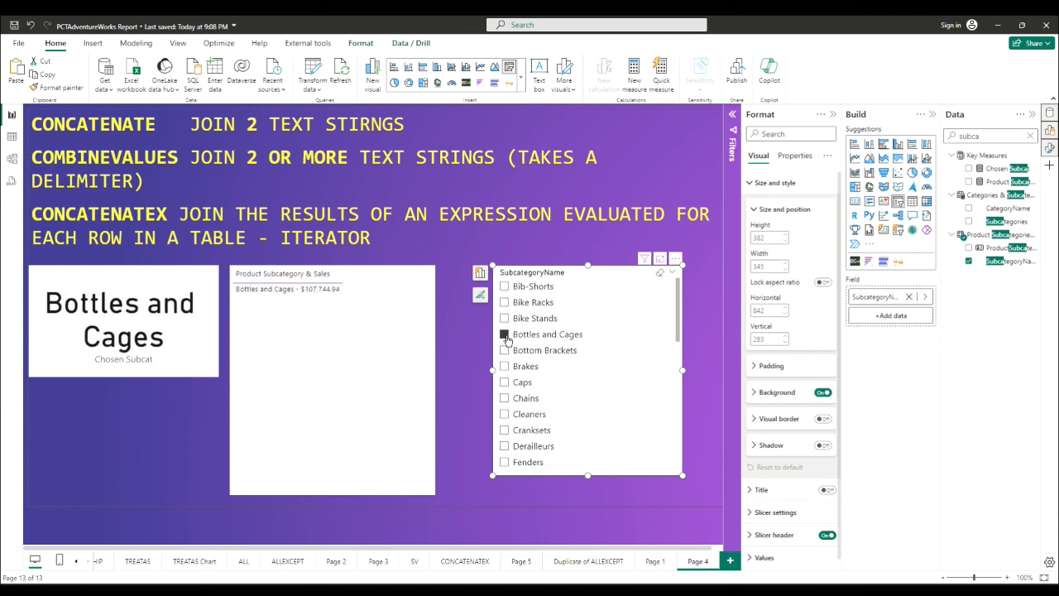
click(505, 351)
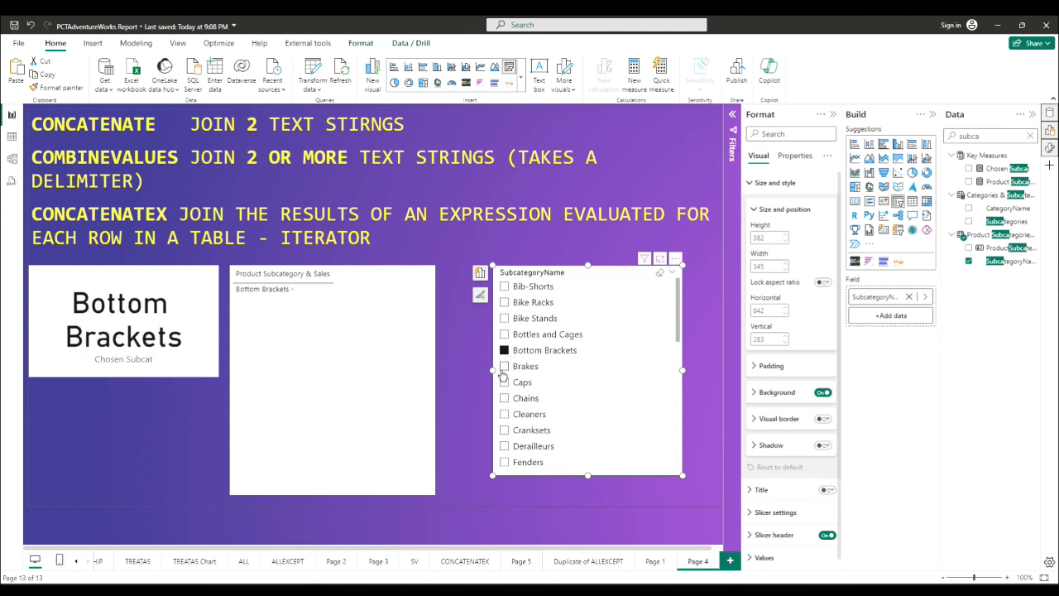
click(504, 369)
click(504, 383)
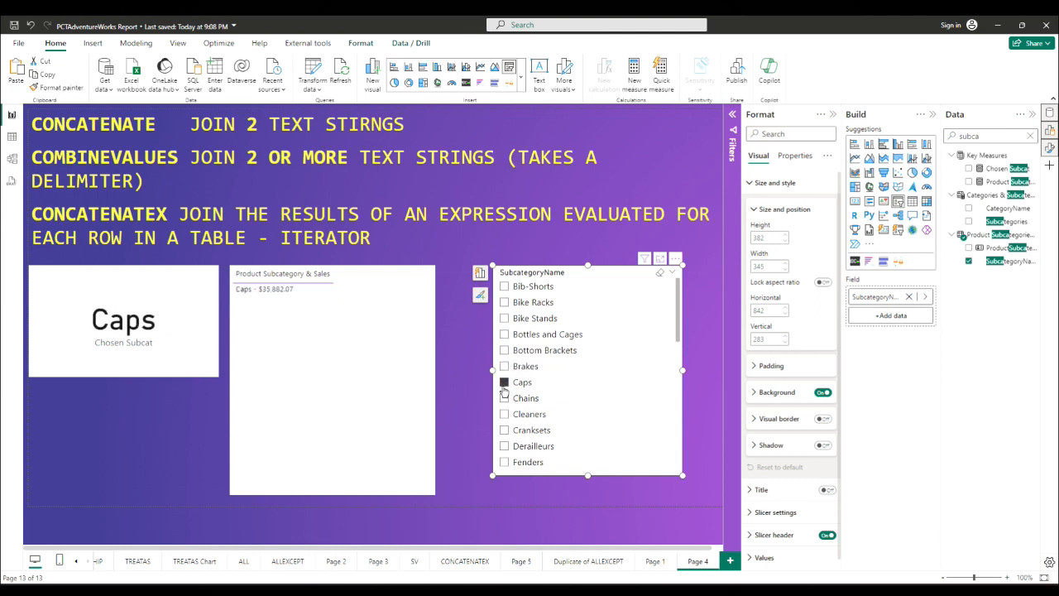
click(505, 399)
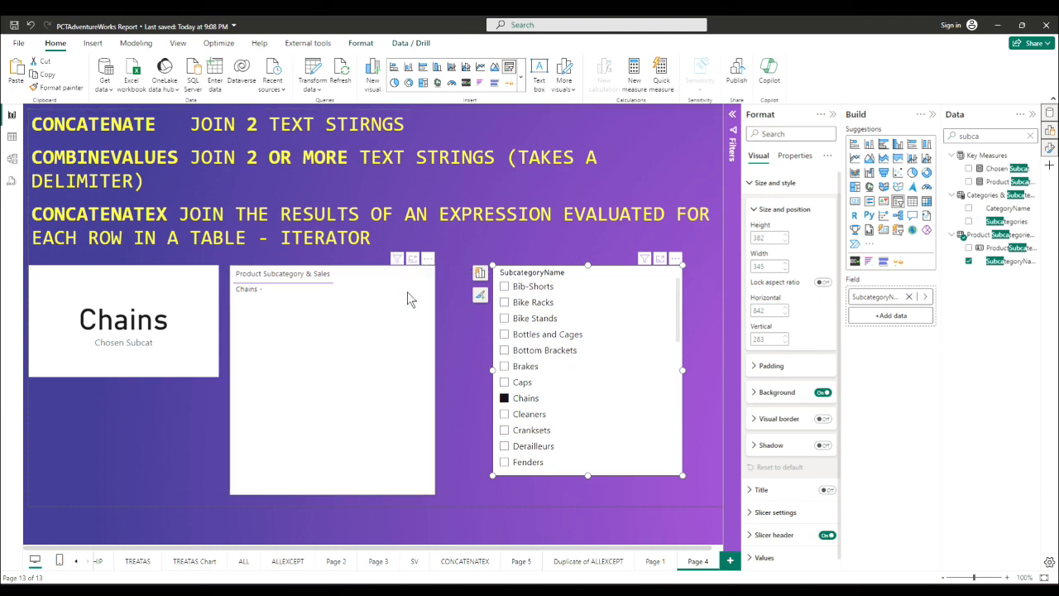
Step: Shift the sales table to about 410, 303, the card down to vertical 309, and the slicer to about 645, 296
drag(407, 292, 432, 306)
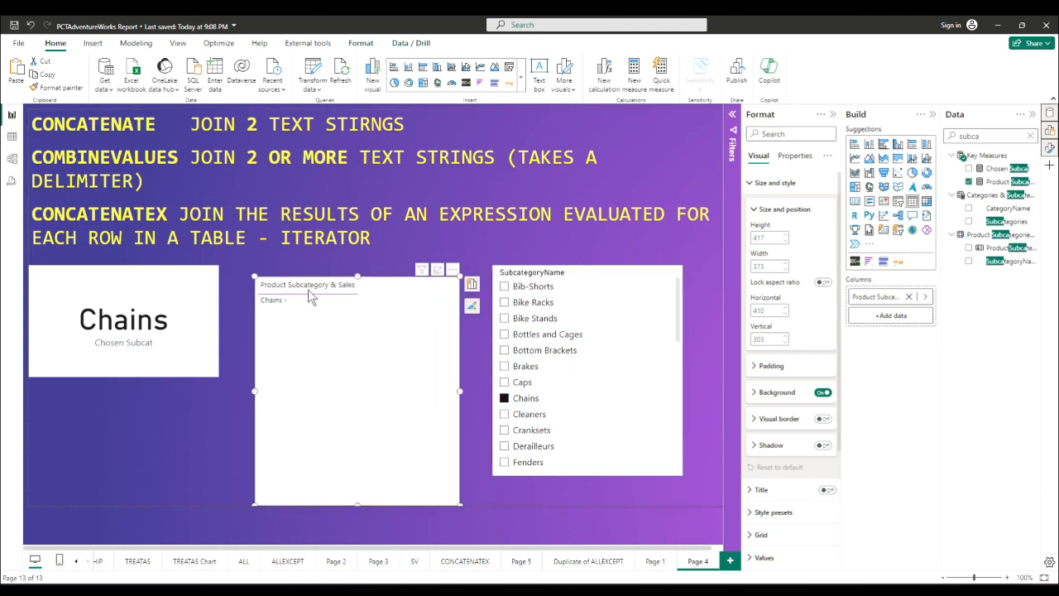
drag(177, 273, 180, 288)
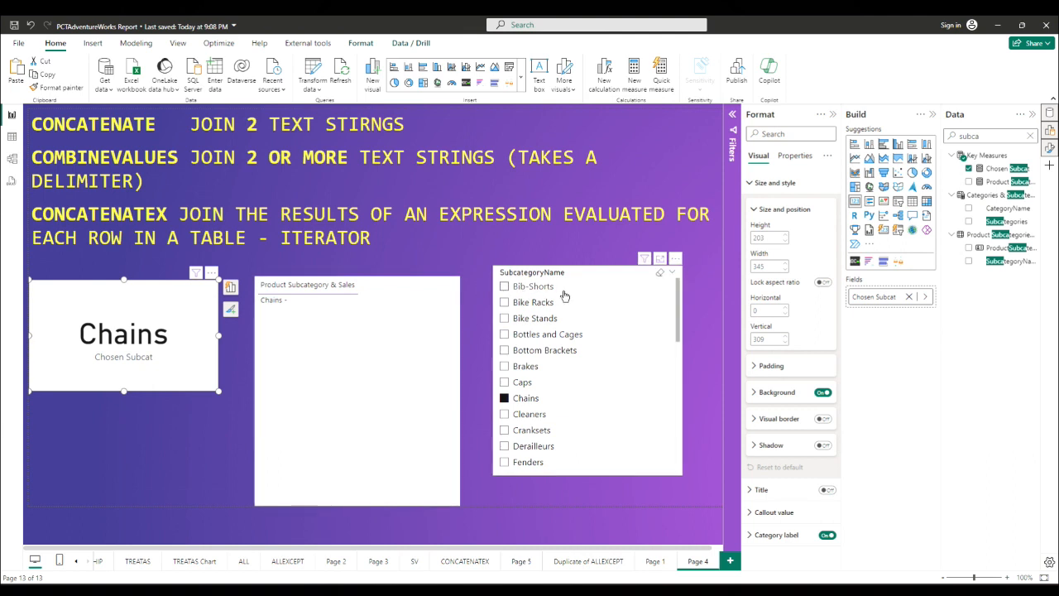
drag(564, 298, 568, 300)
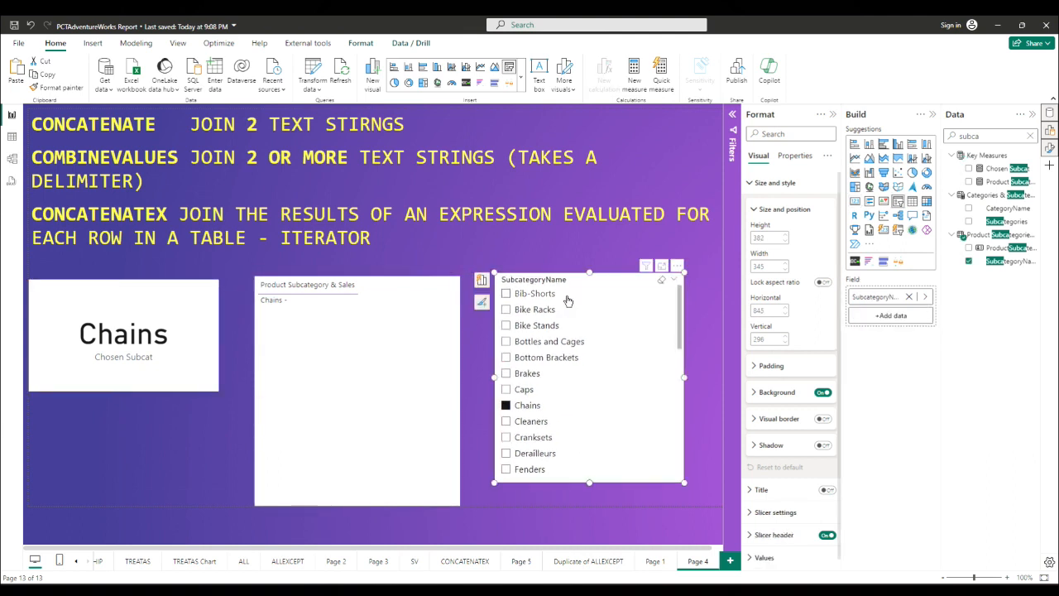